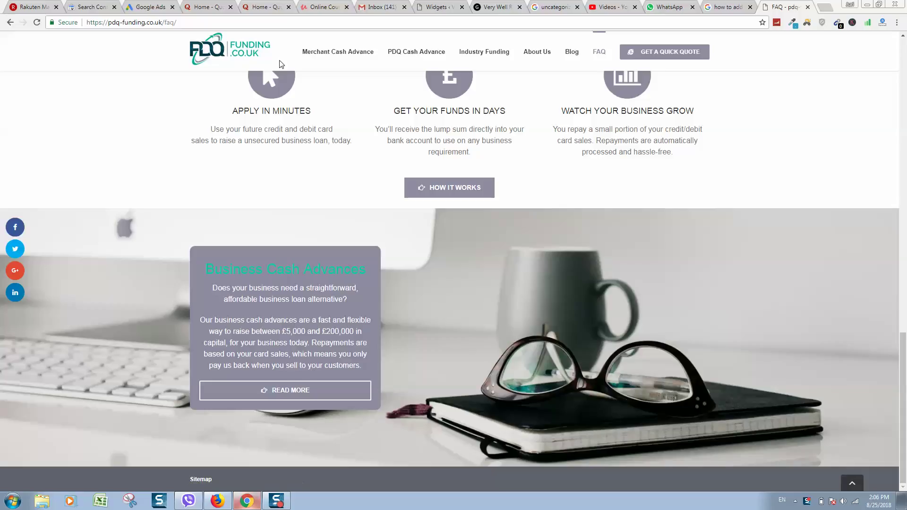
drag(164, 24, 178, 24)
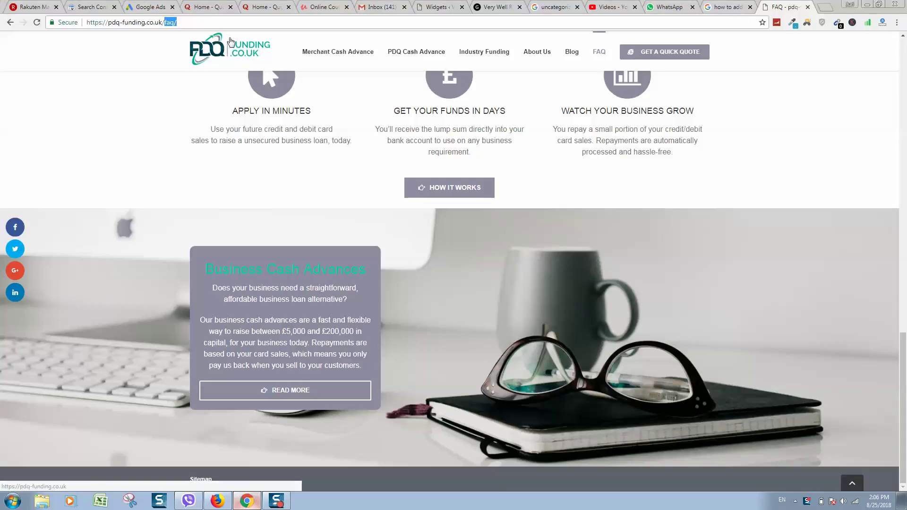
key(BackSpace)
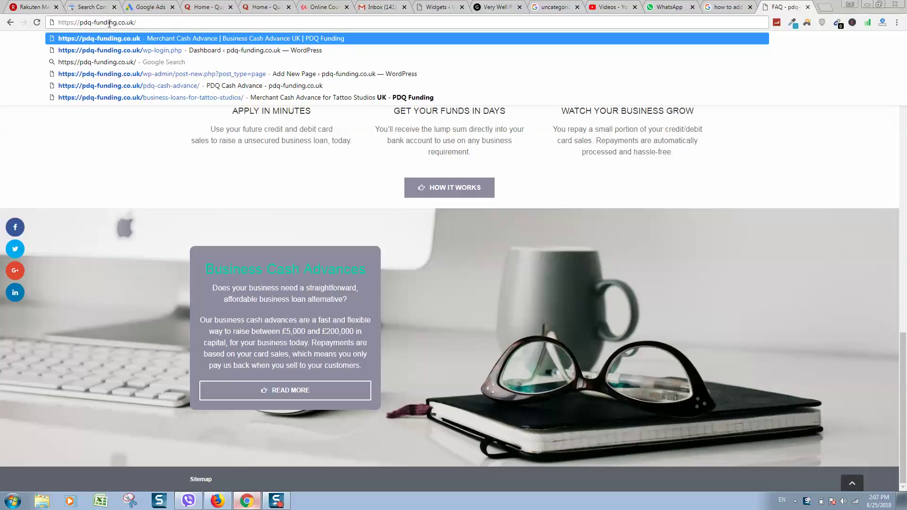
Load the wp-login page and sign in with the saved credentials
text(wp)
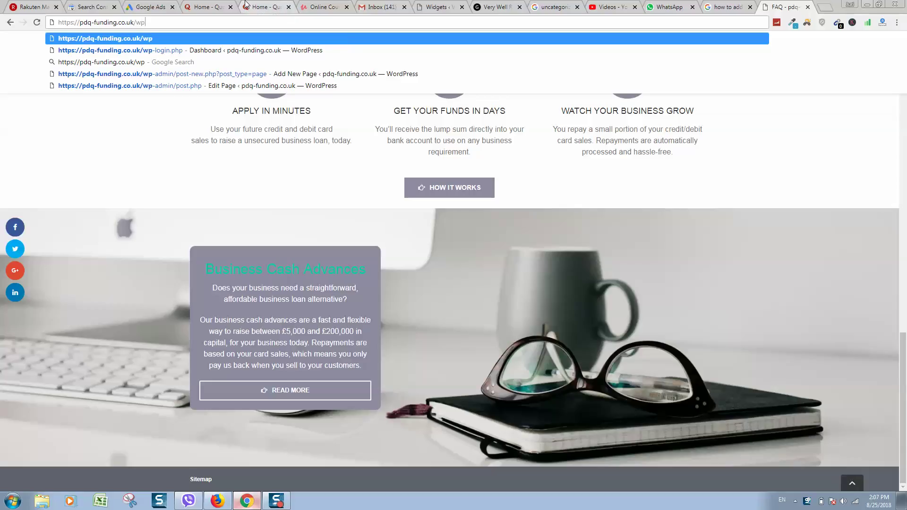
key(Down)
key(Return)
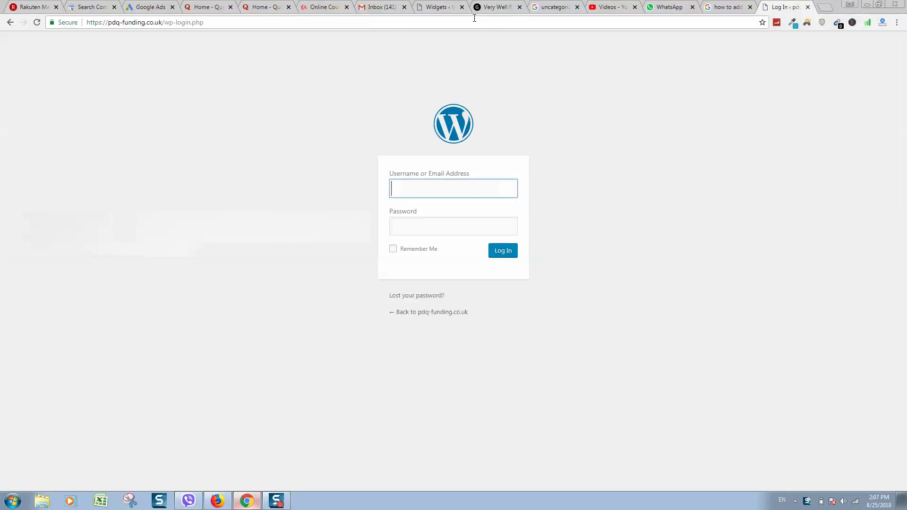
click(450, 186)
click(340, 178)
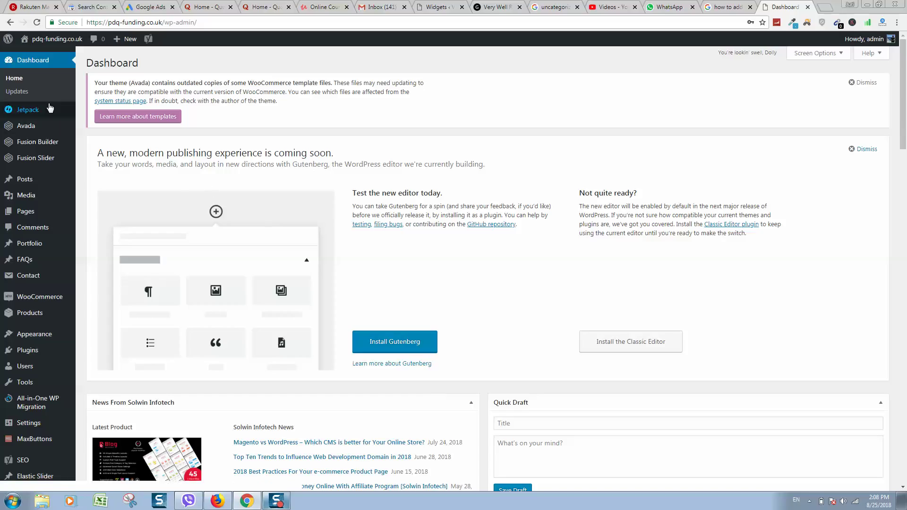
Open Avada Theme Options from the admin sidebar
mouse_move(56, 279)
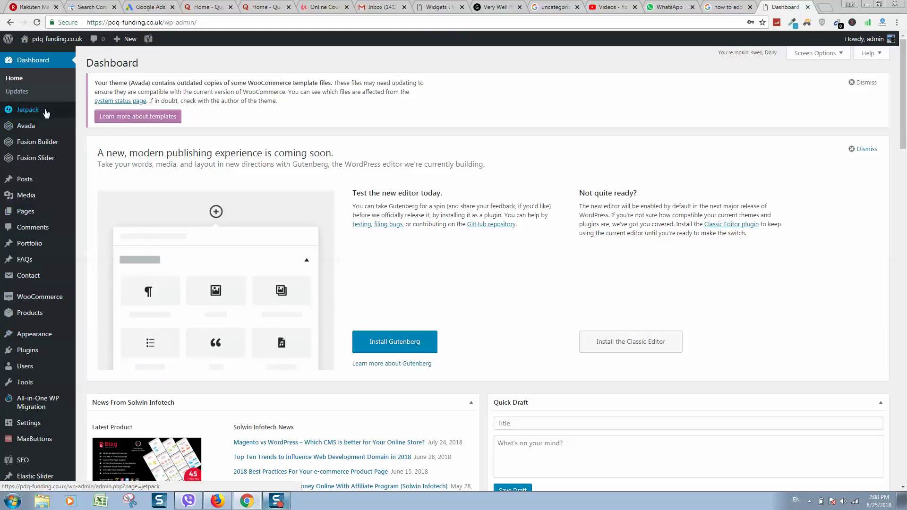
mouse_move(21, 130)
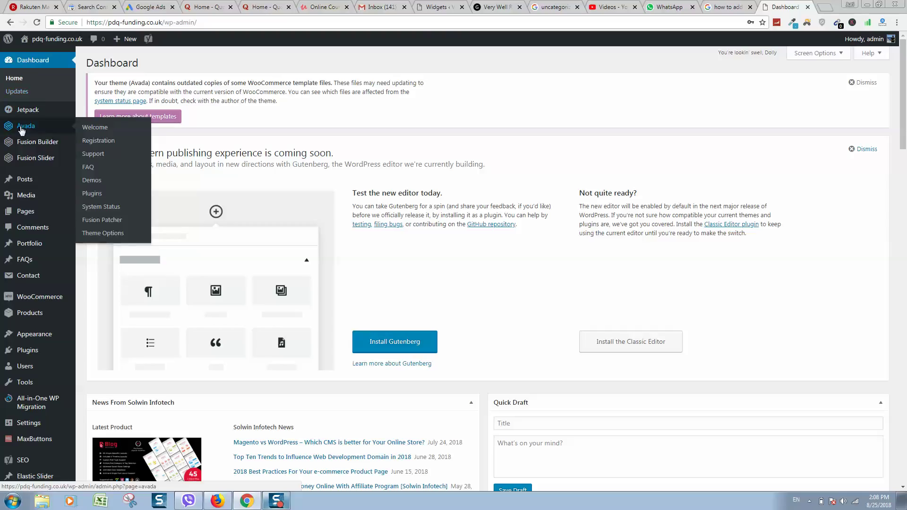
click(137, 239)
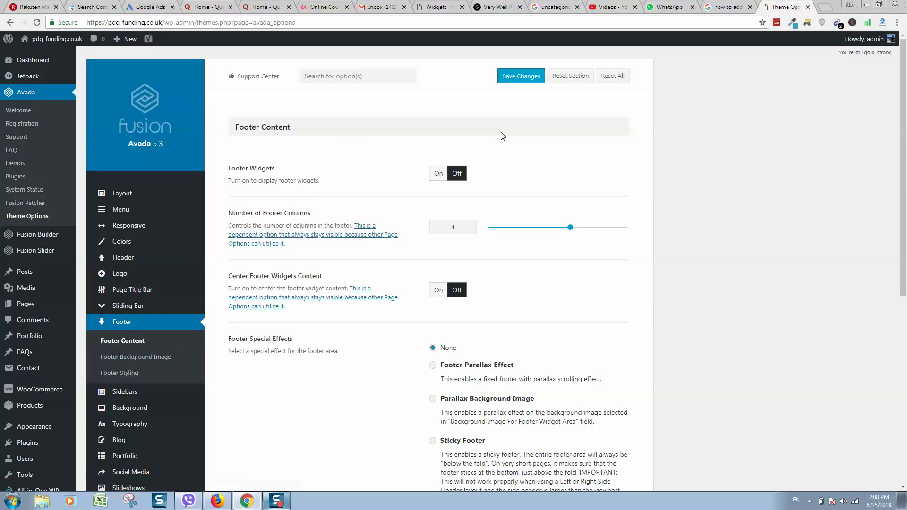
Switch Footer Widgets to On in Footer Content and save changes
scroll(336, 175, down, 2)
scroll(356, 170, up, 2)
click(433, 175)
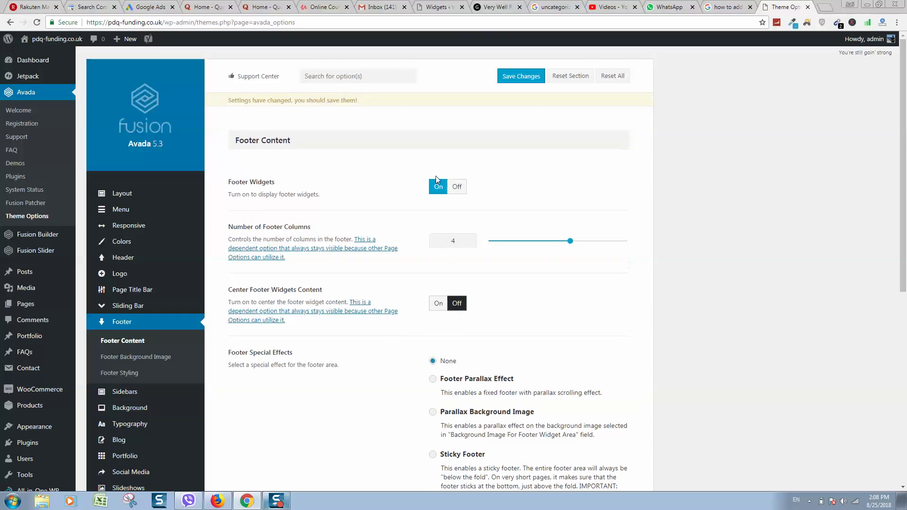
click(529, 79)
View the live homepage footer, then return to the Theme Options tab
mouse_move(52, 38)
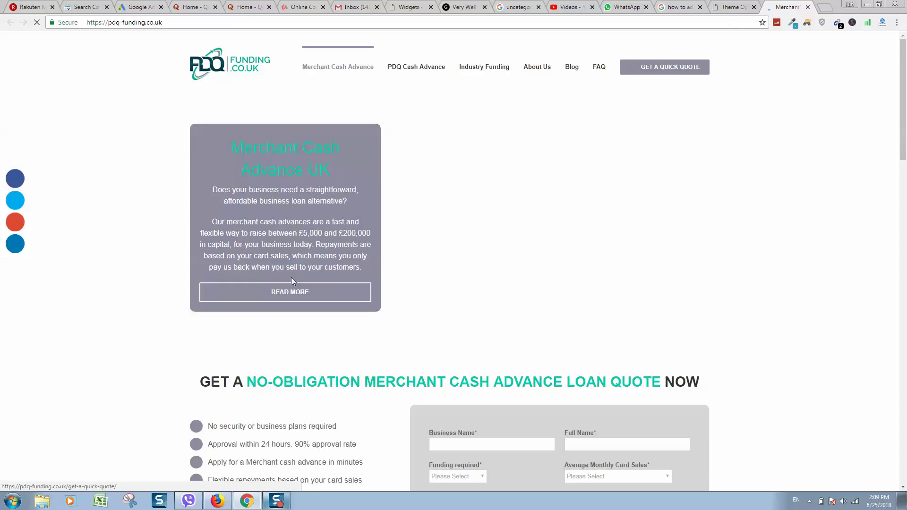
scroll(372, 327, down, 10)
scroll(372, 327, down, 10)
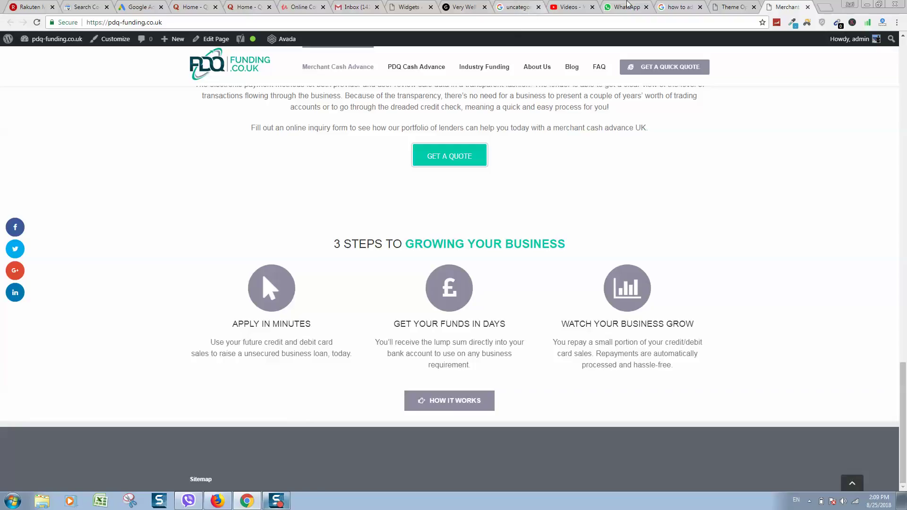
click(732, 7)
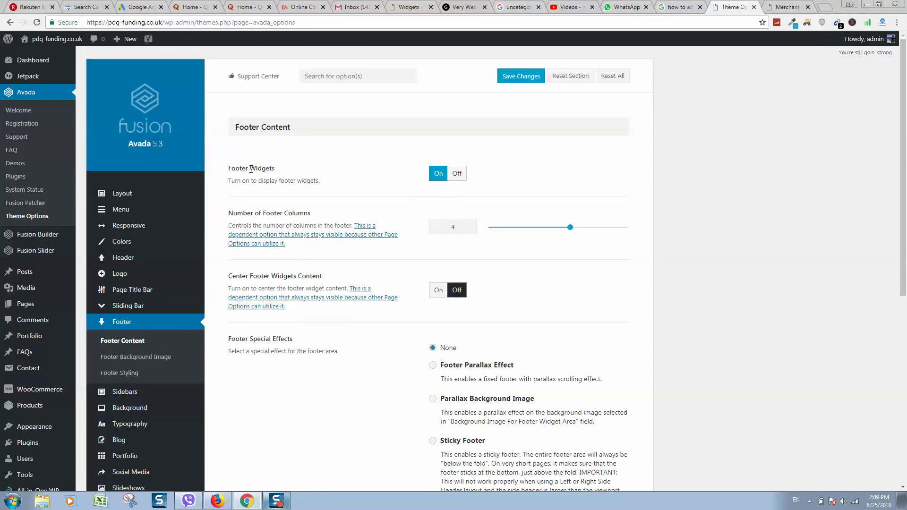
Open Appearance > Widgets in a new browser tab and switch to it
mouse_move(39, 402)
mouse_move(43, 428)
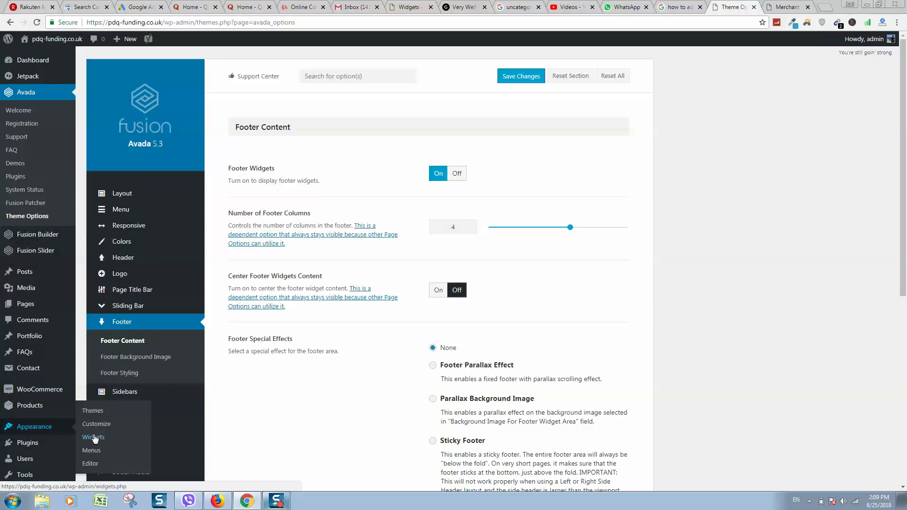
right_click(98, 438)
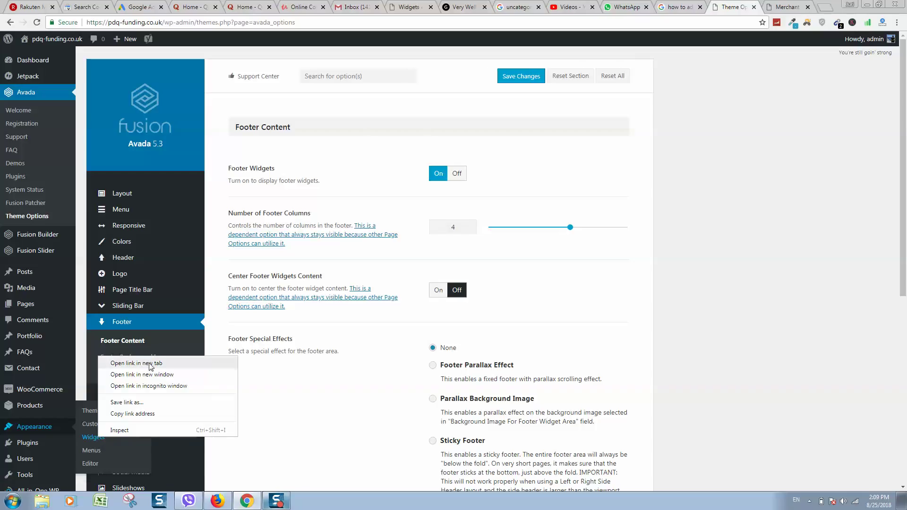
click(149, 363)
click(779, 7)
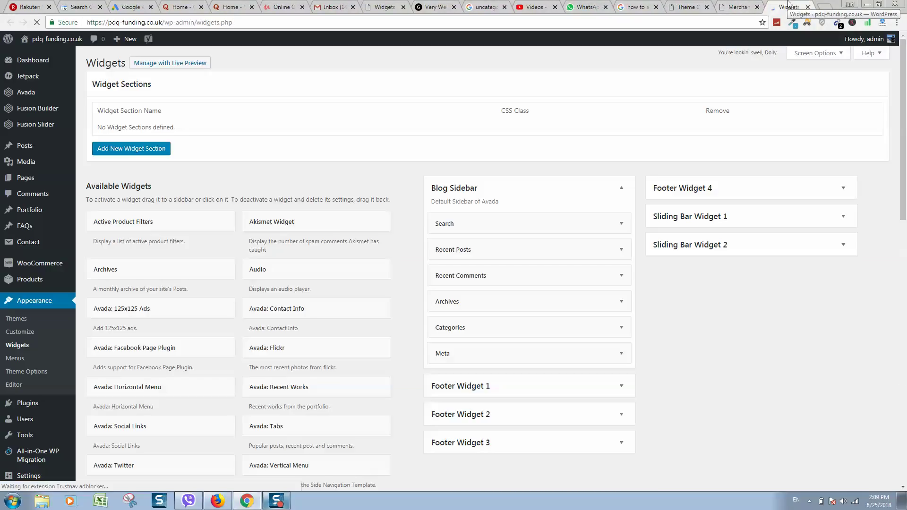
Look over the footer widget areas and expand the empty Footer Widget 4
scroll(684, 127, down, 2)
scroll(684, 127, down, 1)
scroll(723, 77, up, 2)
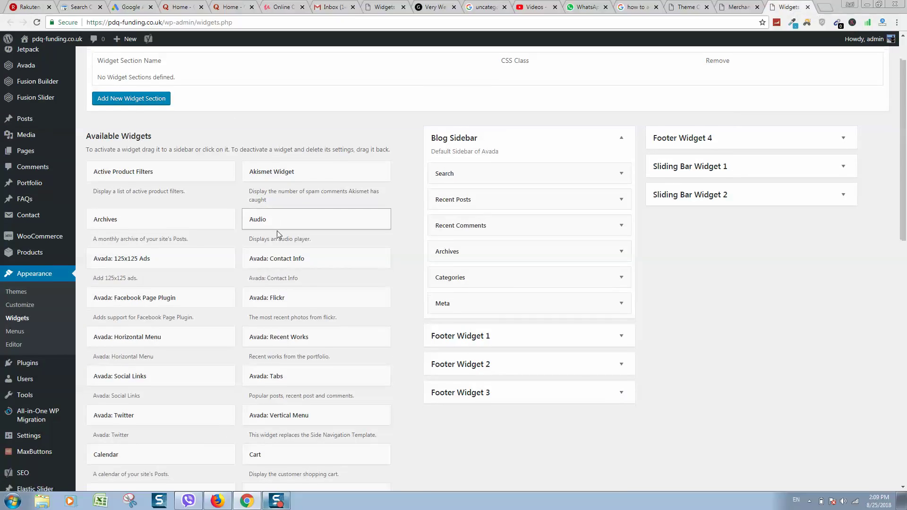
scroll(277, 283, down, 2)
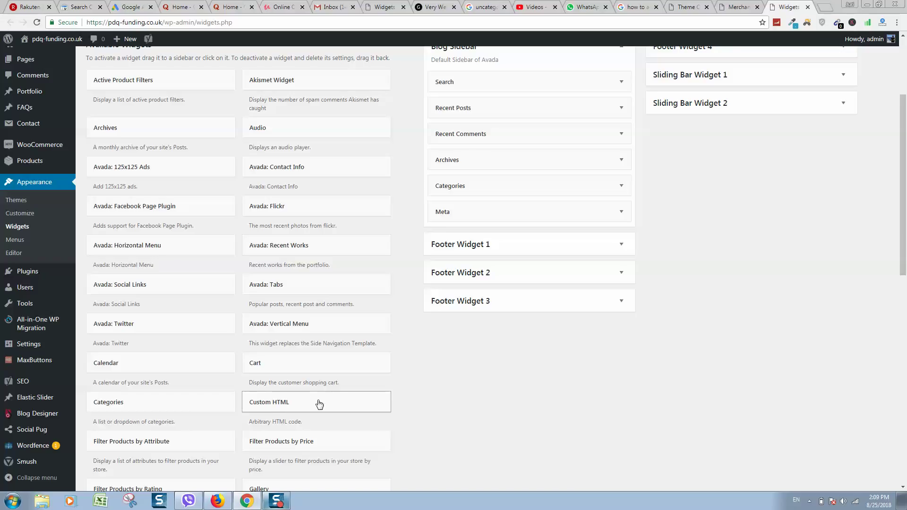
scroll(310, 365, up, 3)
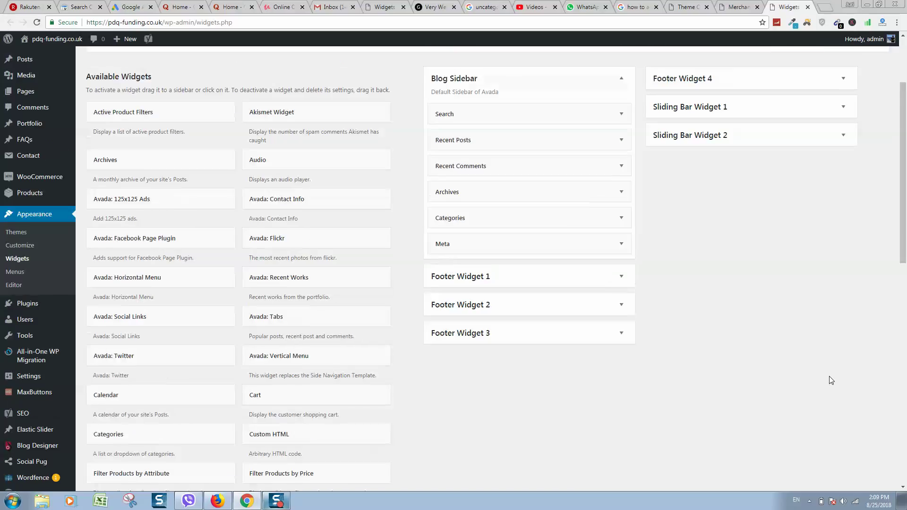
click(838, 189)
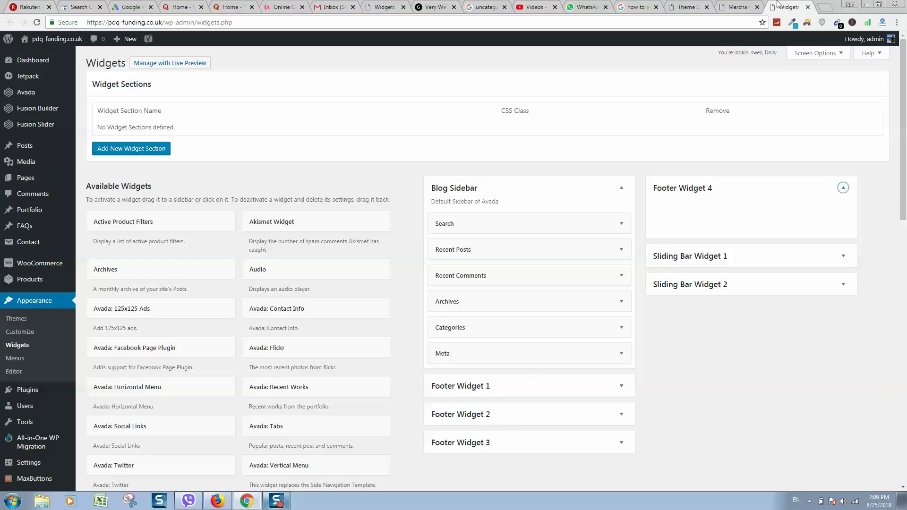
Select the Number of Footer Columns value in Theme Options
click(739, 7)
click(687, 6)
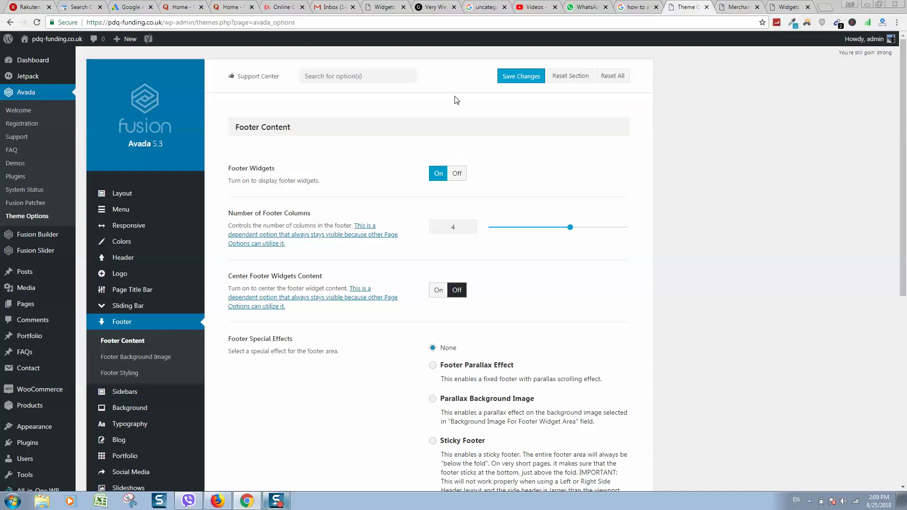
drag(225, 211, 309, 217)
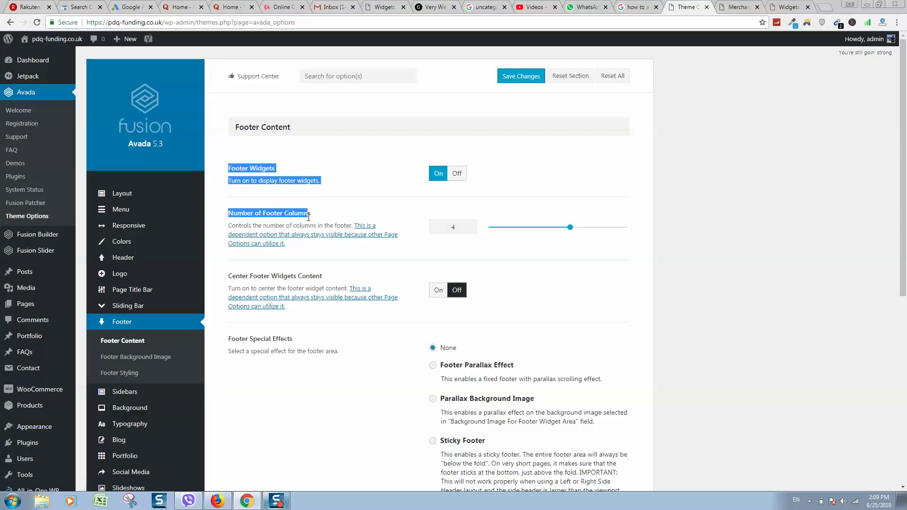
click(456, 227)
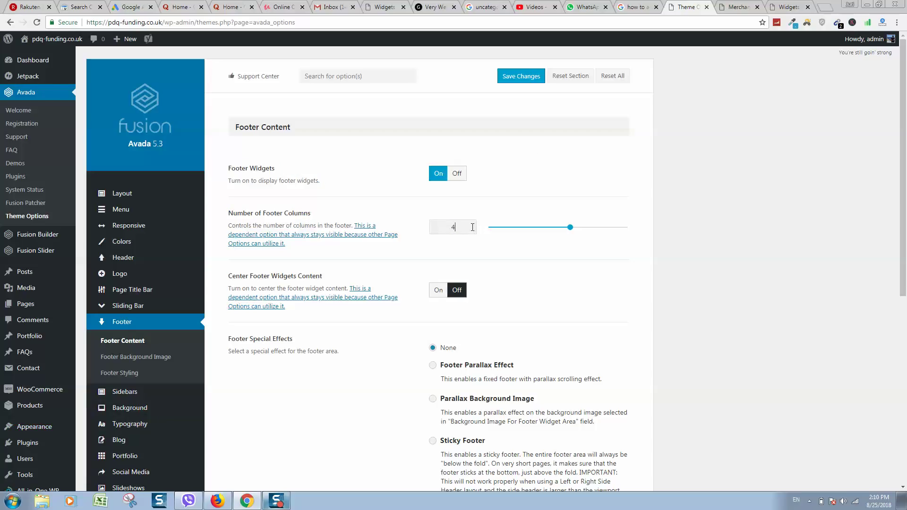
drag(472, 227, 436, 227)
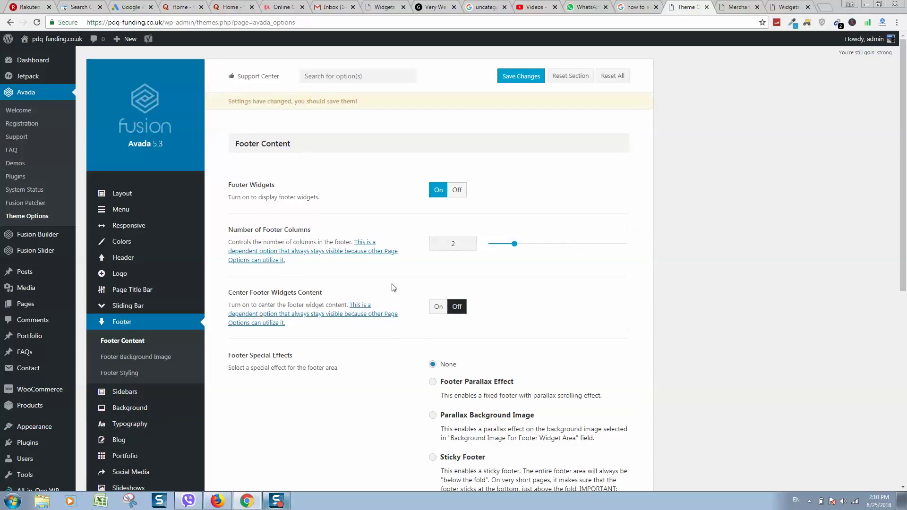
Check the homepage footer, expand Footer Widgets 1 and 2, then close the Widgets tab
click(742, 6)
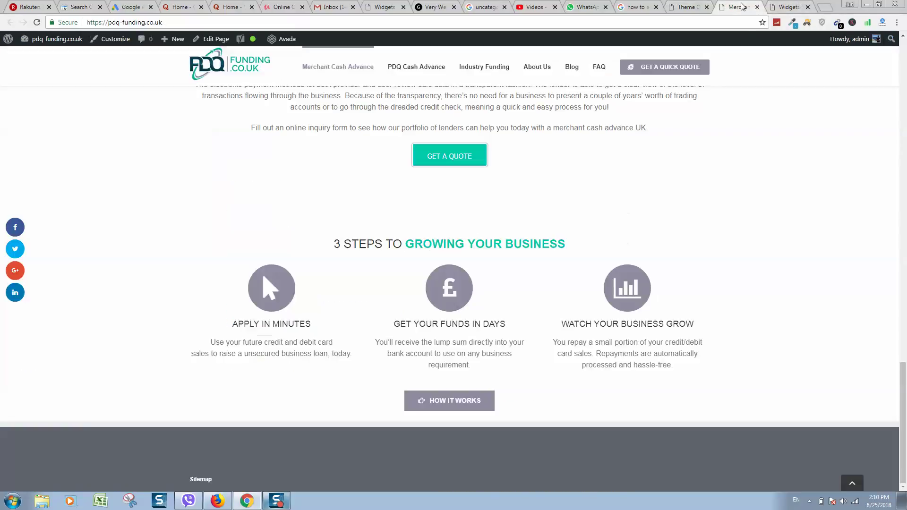
click(775, 6)
scroll(491, 368, down, 3)
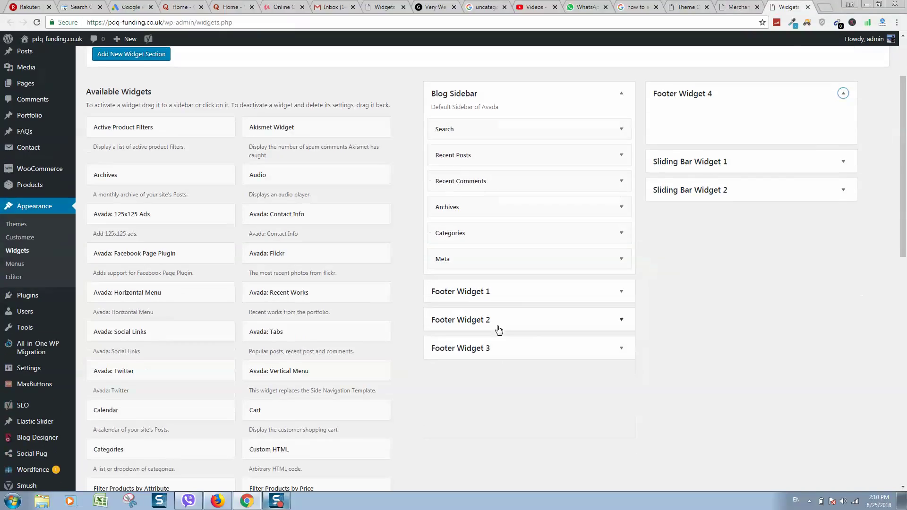
click(475, 300)
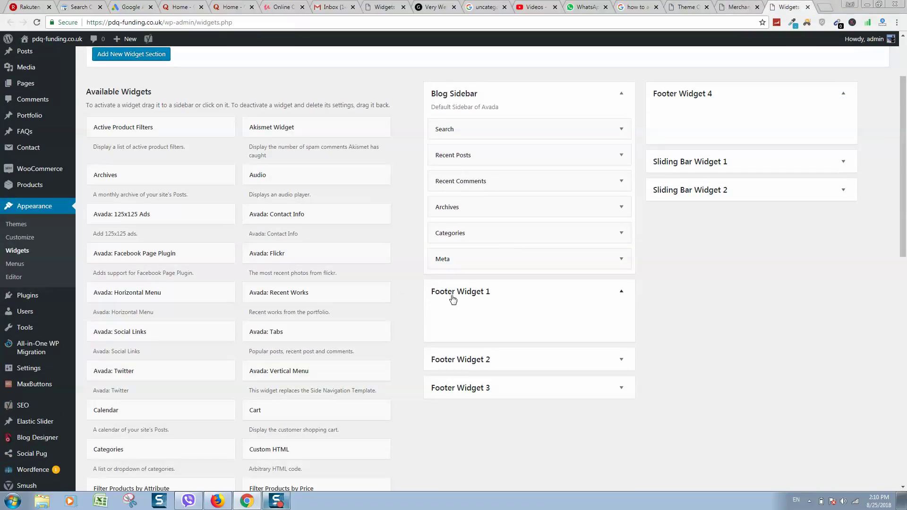
click(465, 360)
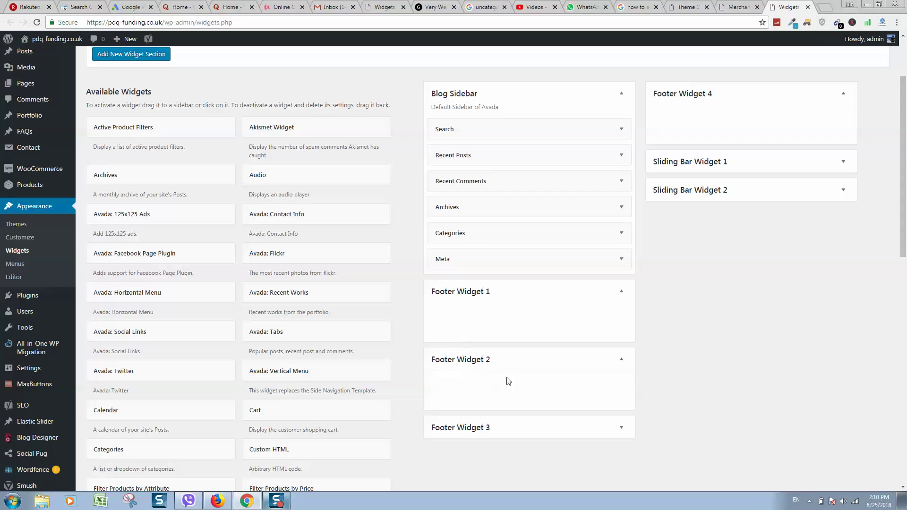
click(807, 7)
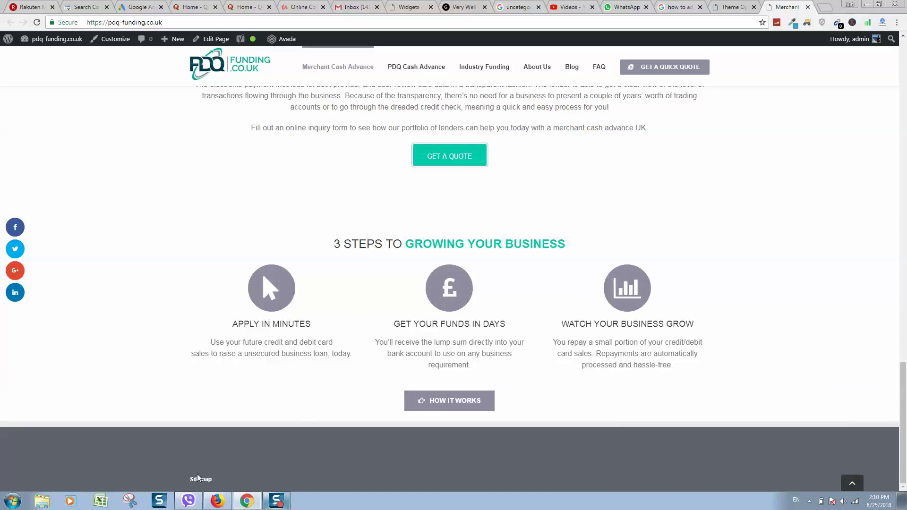
Set Footer Widgets to Off in Theme Options and save changes
click(719, 4)
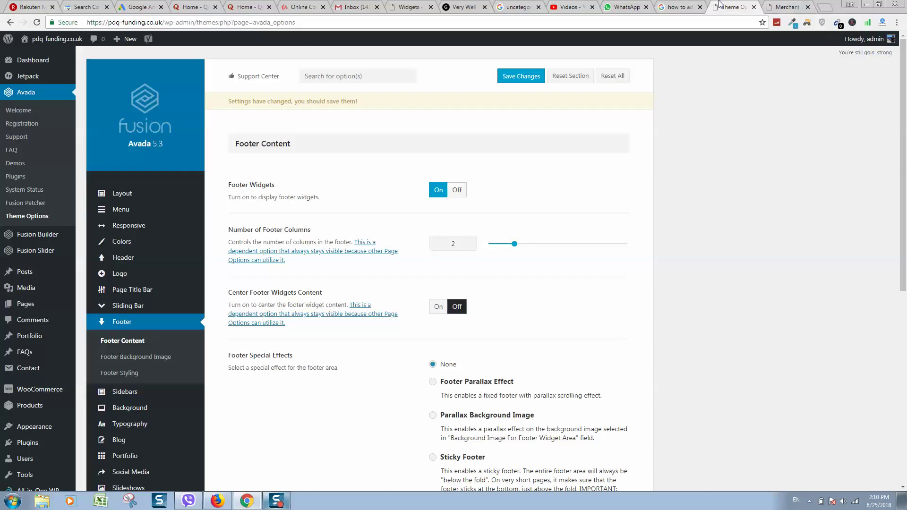
click(456, 191)
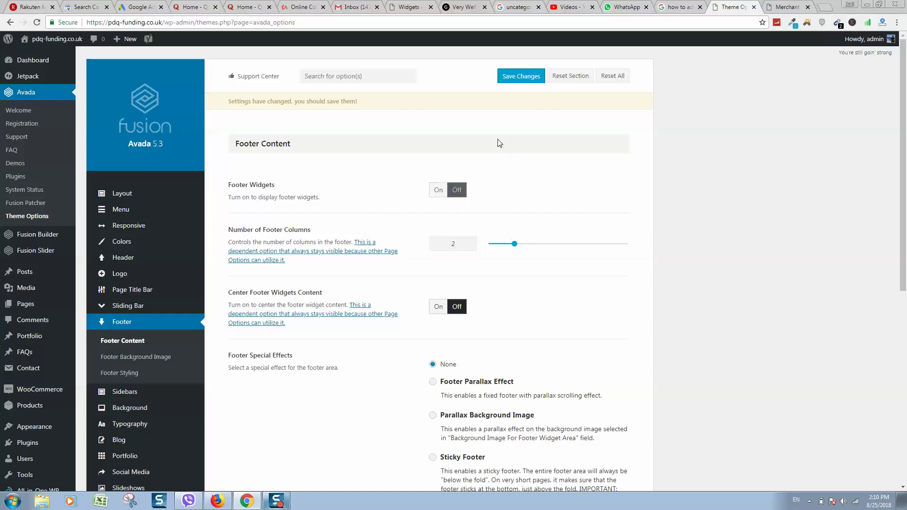
click(529, 76)
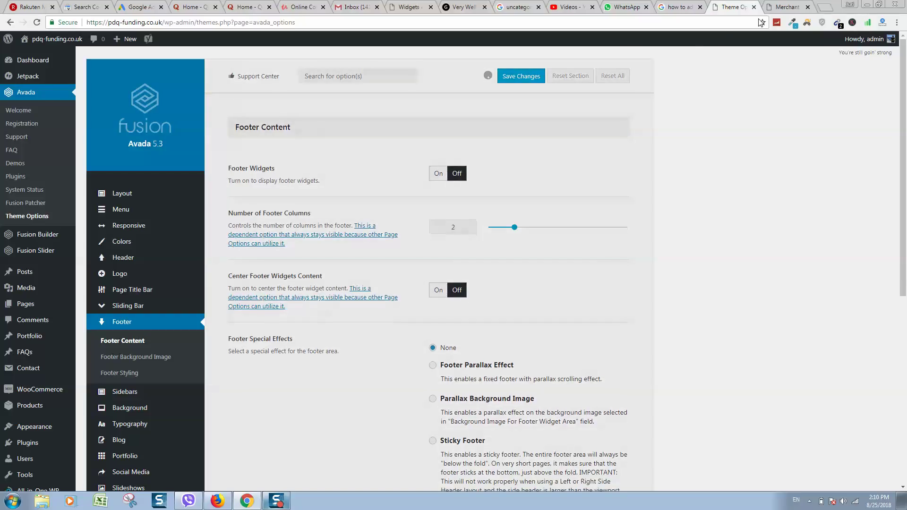
Reload the live site to see the footer, then return to Theme Options
click(785, 8)
key(F5)
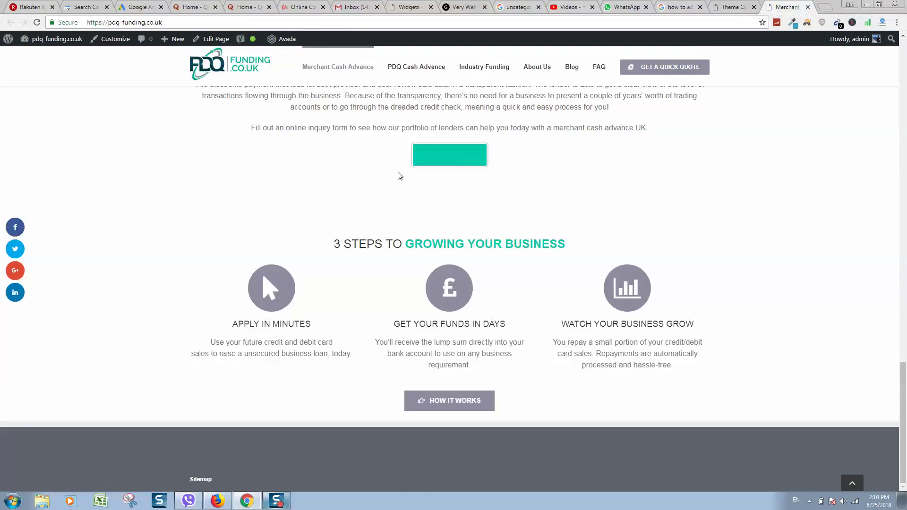
click(736, 5)
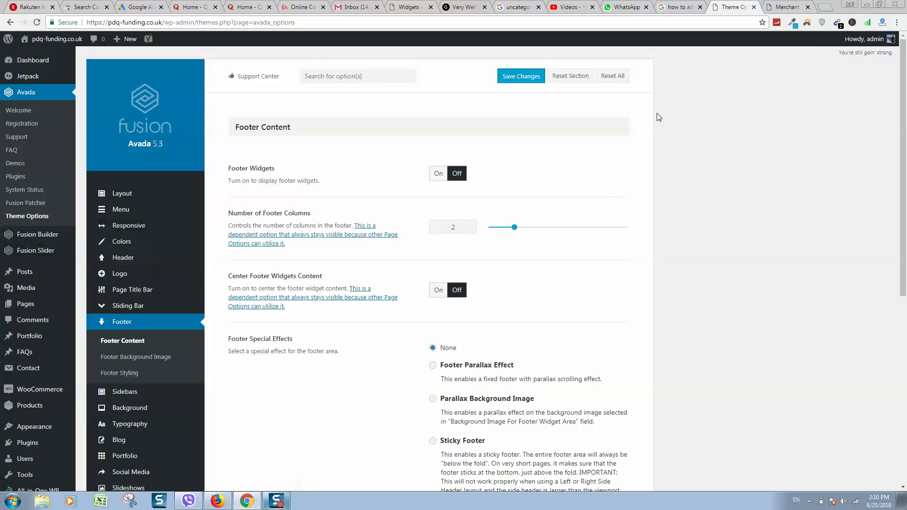
Load the PDQ Funding homepage URL in a new incognito window and scroll to its footer
scroll(486, 314, down, 7)
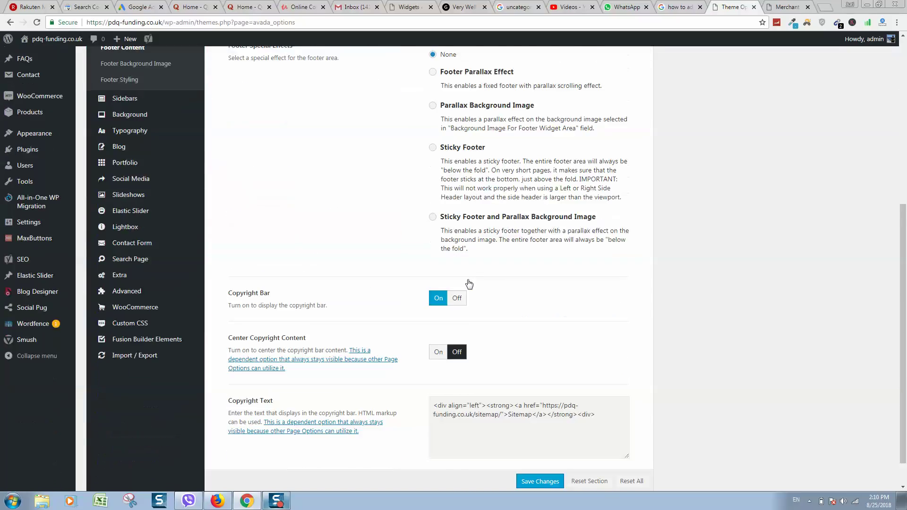
click(786, 7)
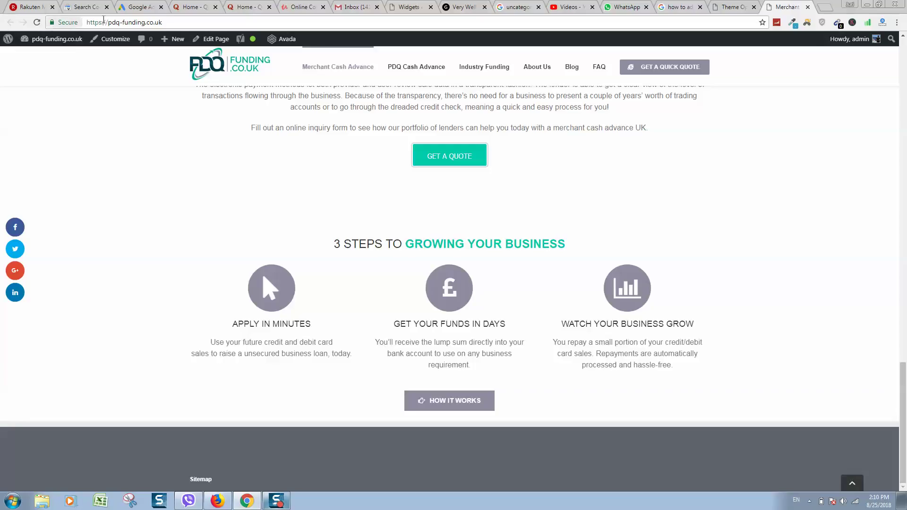
click(131, 23)
key(ctrl+c)
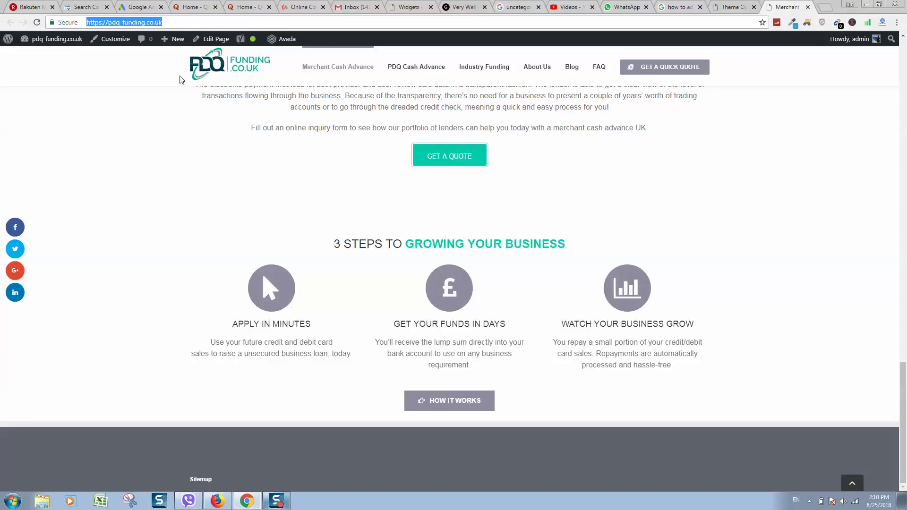
click(897, 23)
click(867, 59)
key(ctrl+v)
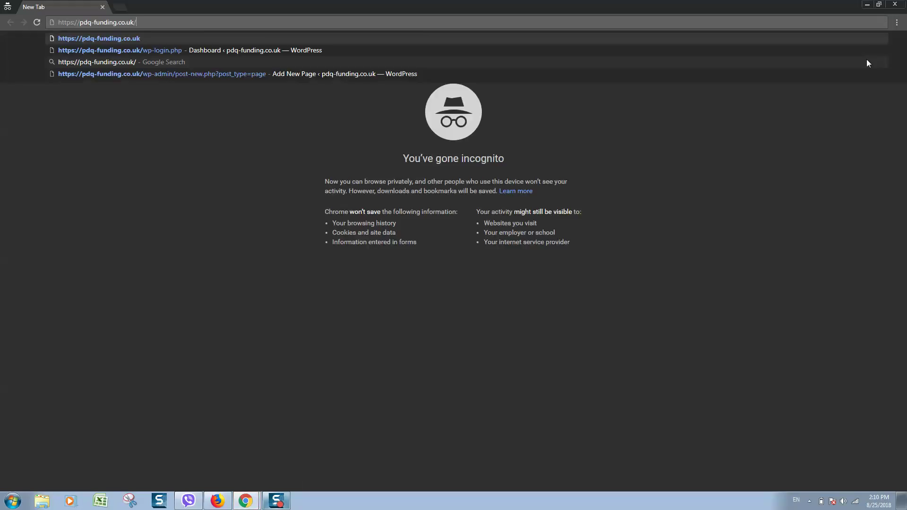
key(Return)
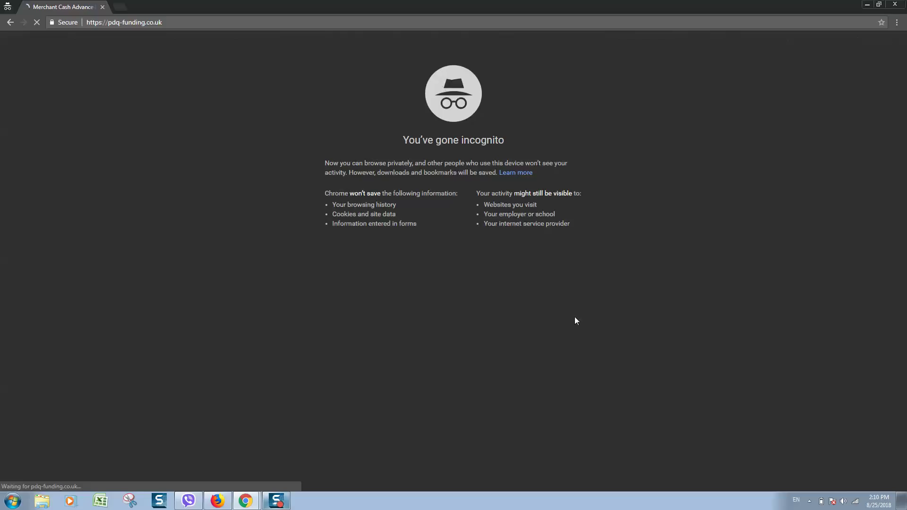
scroll(527, 346, down, 15)
scroll(449, 435, down, 5)
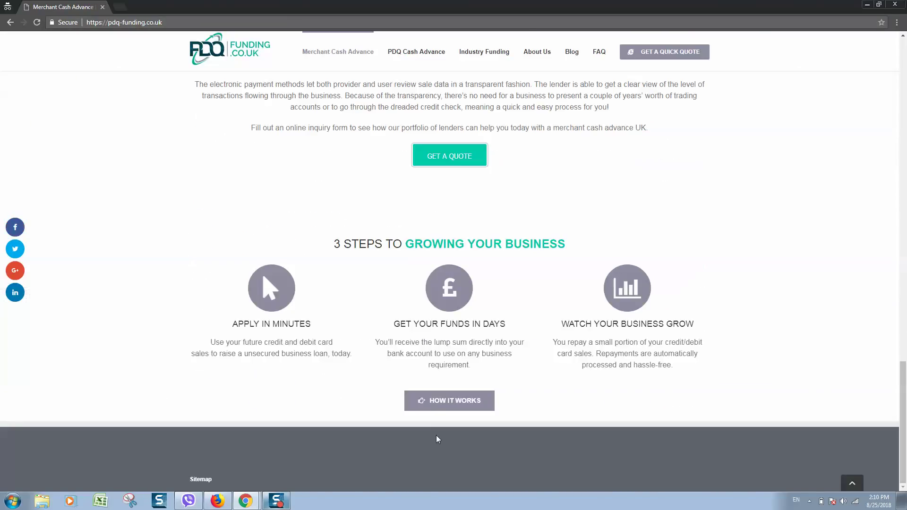
Close the incognito window and re-save Theme Options with Footer Widgets off
click(895, 4)
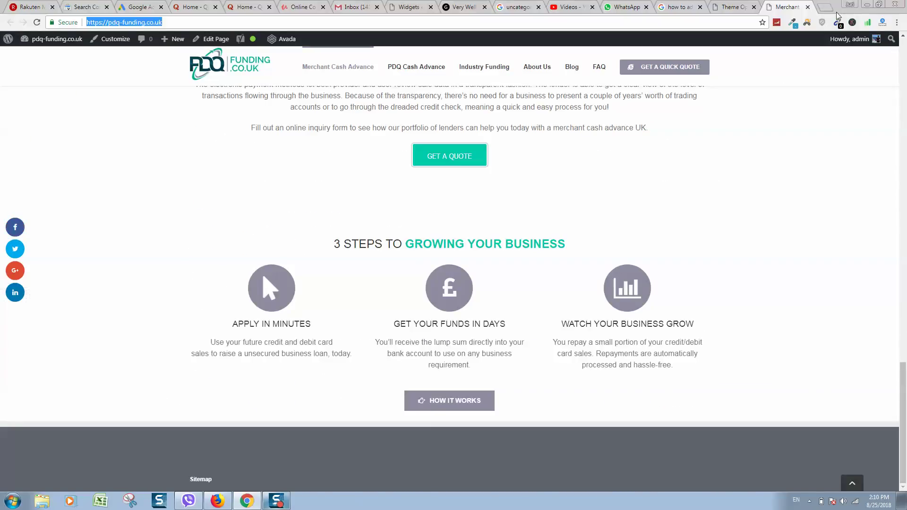
click(734, 7)
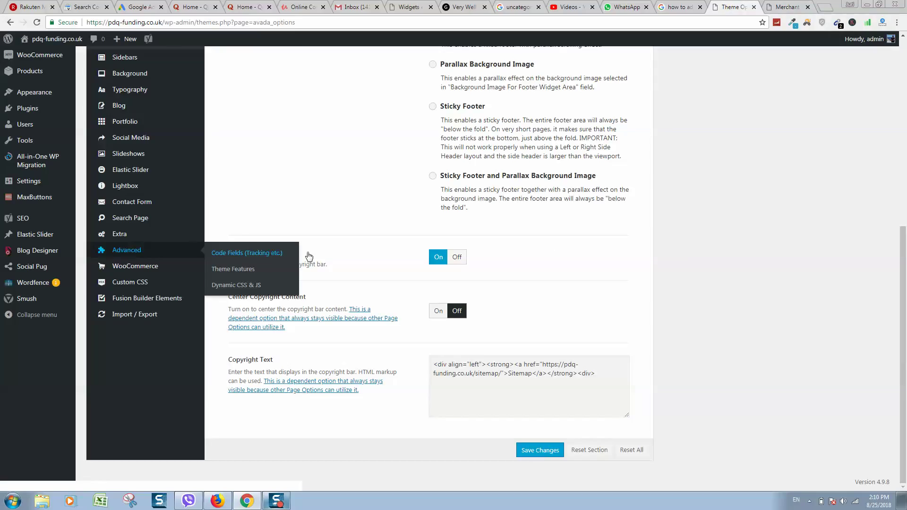
drag(243, 250, 281, 258)
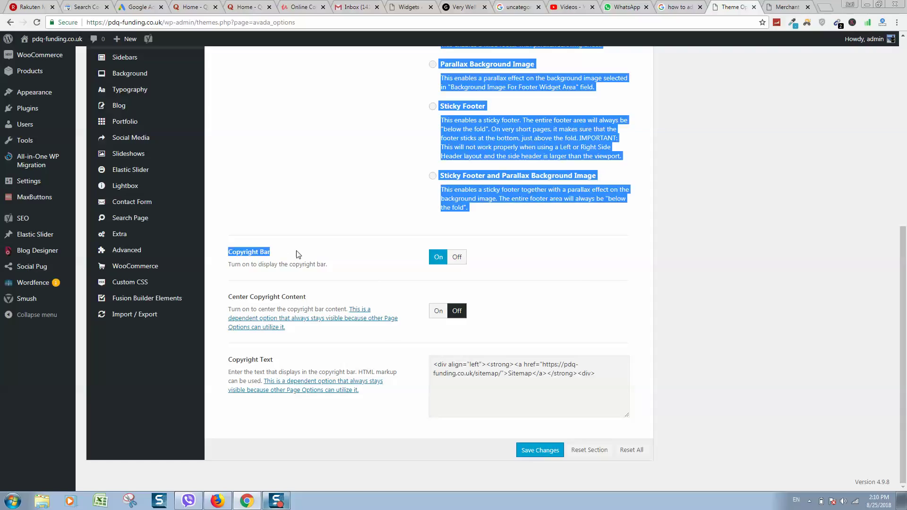
click(299, 255)
scroll(405, 289, up, 7)
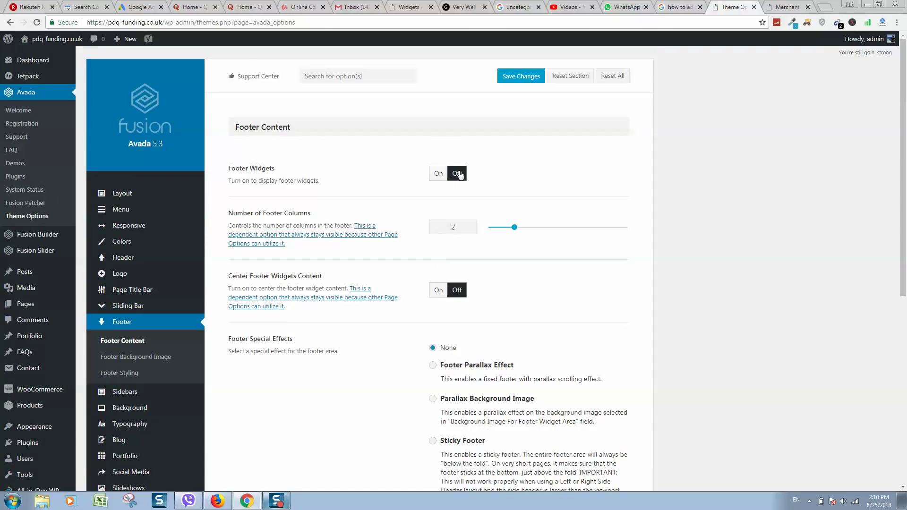
click(528, 81)
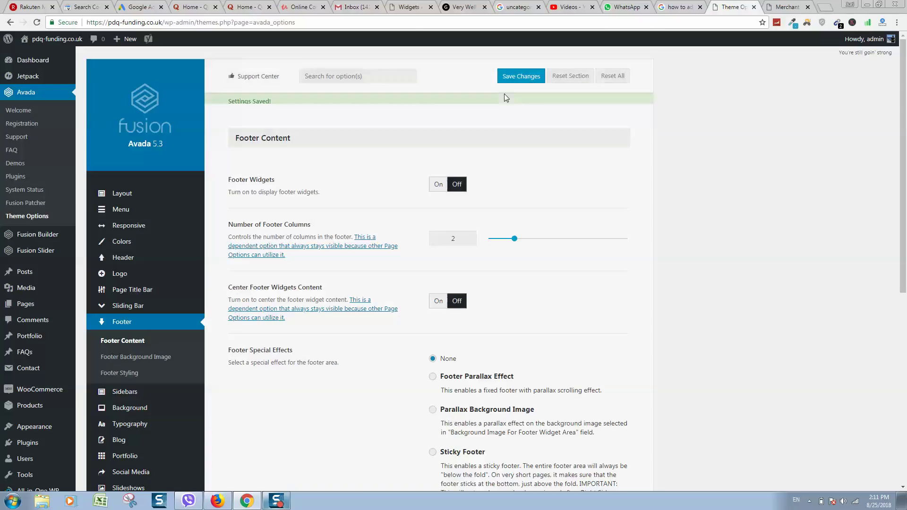
Select the existing Copyright Text markup
scroll(494, 126, down, 7)
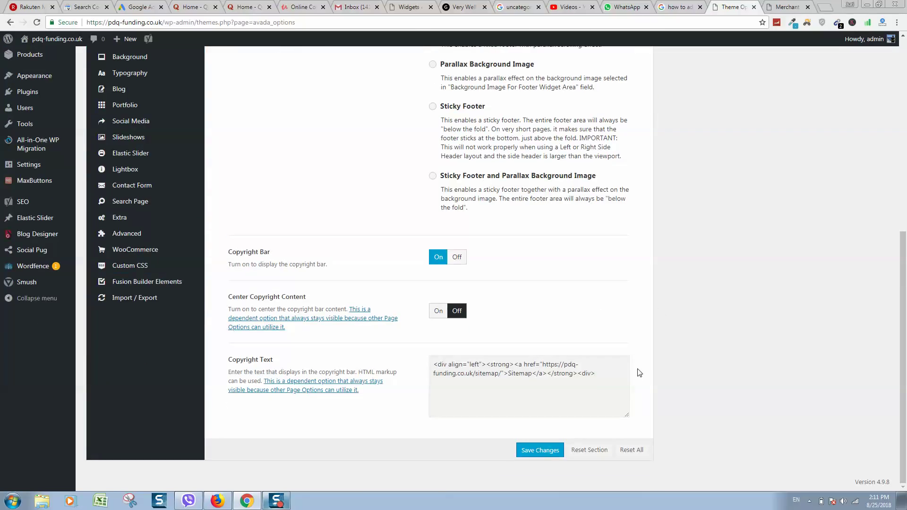
drag(609, 373, 370, 337)
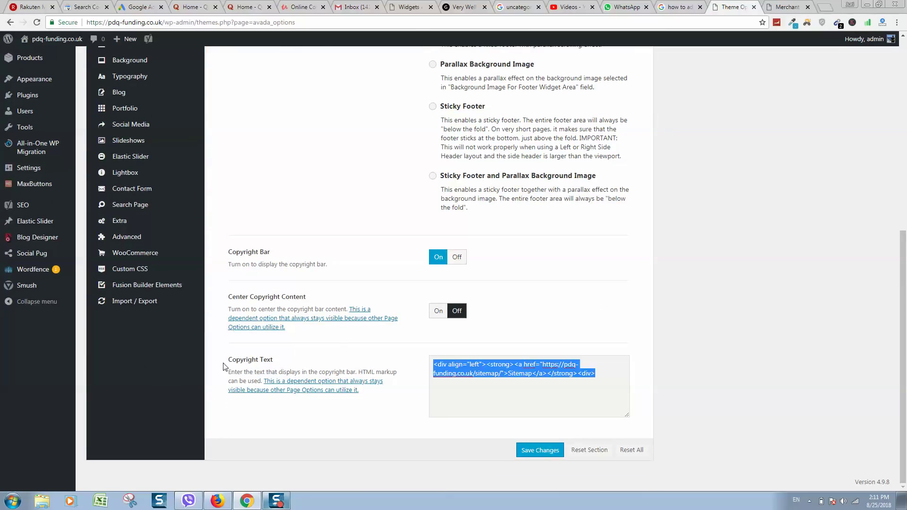
scroll(411, 289, up, 7)
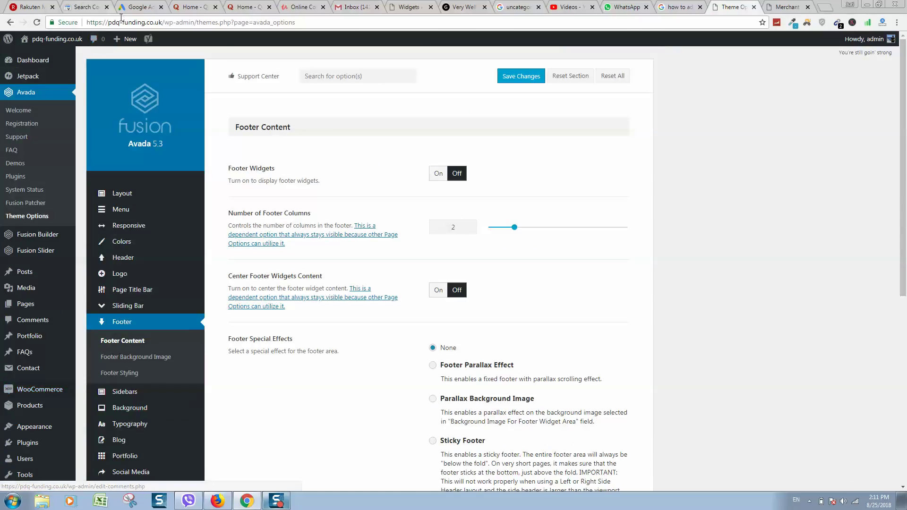
Open Visit Site in a new tab, scroll down the homepage, and launch the Customizer
mouse_move(52, 38)
right_click(39, 58)
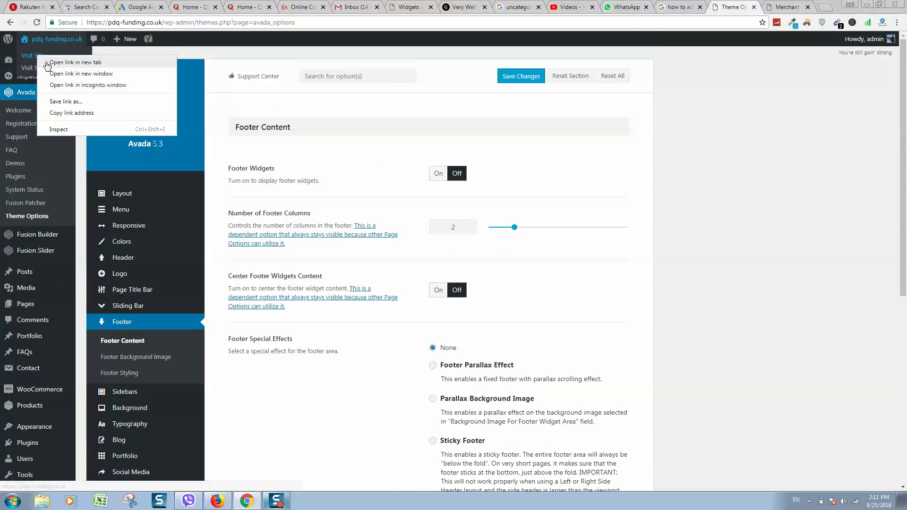
click(43, 65)
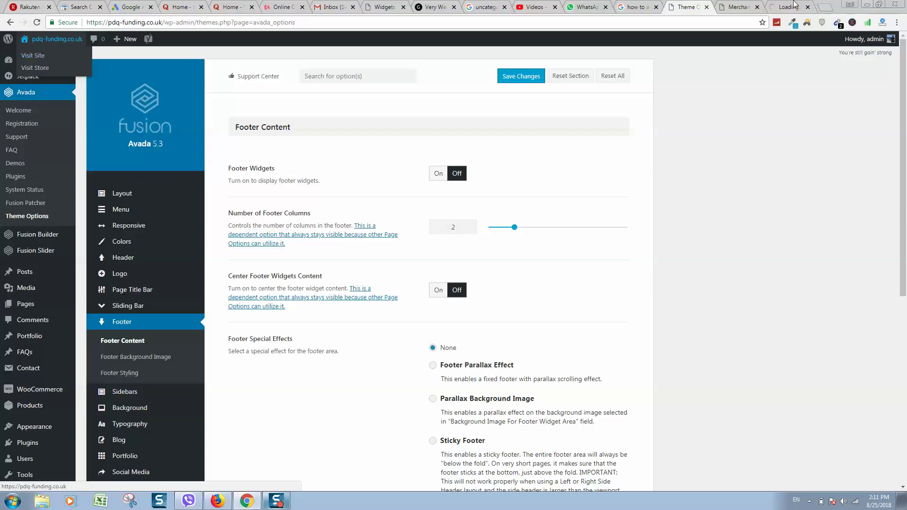
key(ctrl+9)
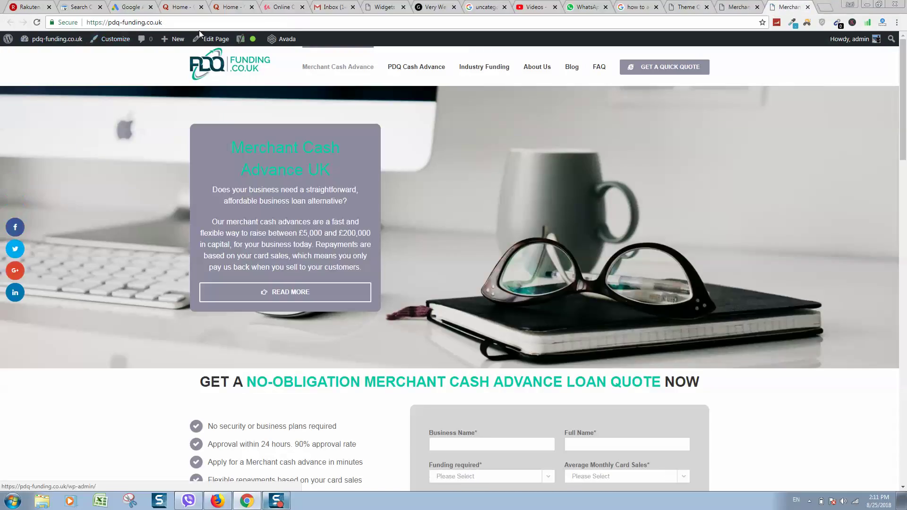
scroll(230, 47, down, 20)
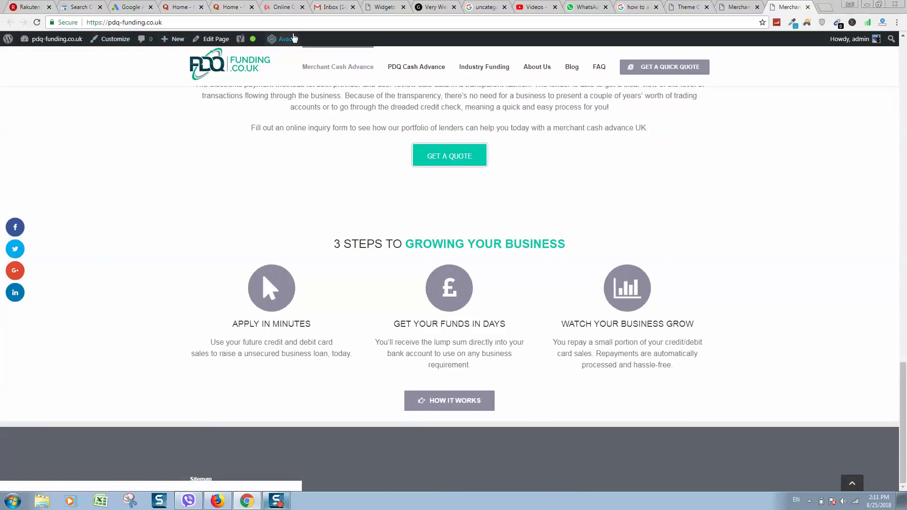
click(117, 41)
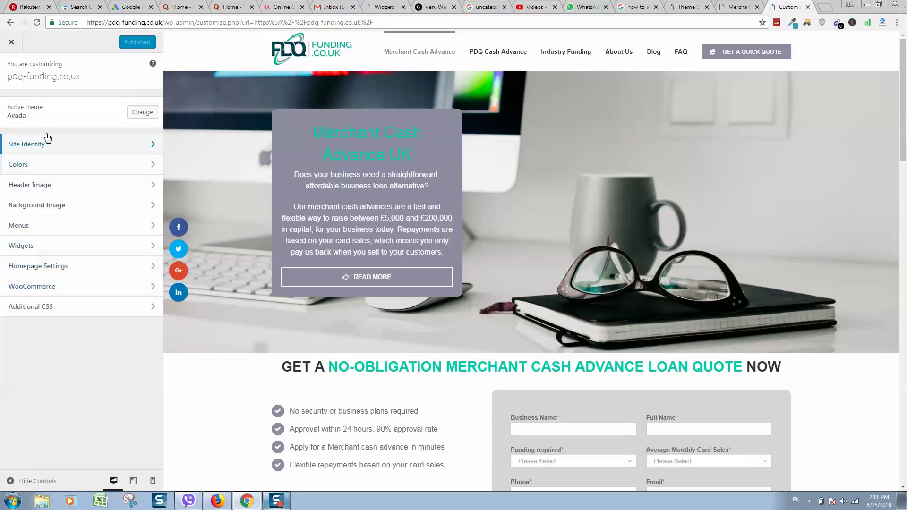
Browse the Site Identity, Colors and Header Image customizer sections
click(27, 151)
click(12, 72)
click(20, 167)
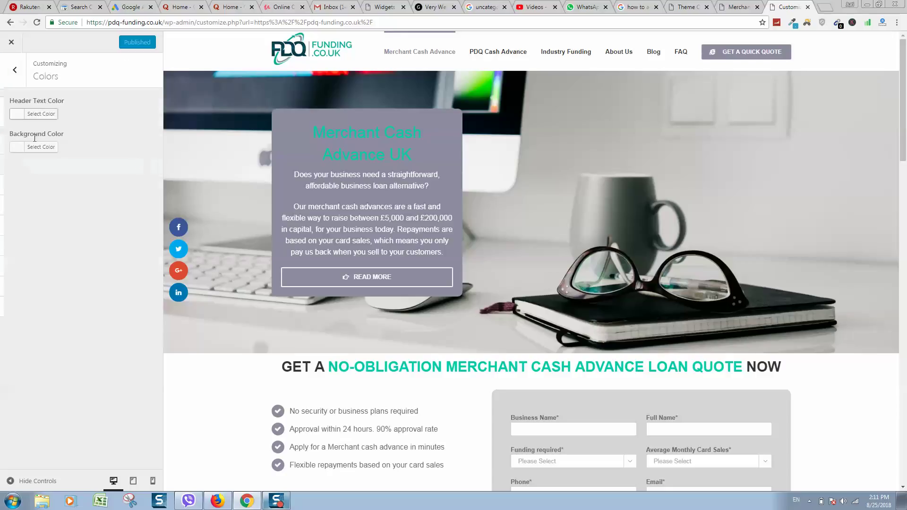
click(16, 70)
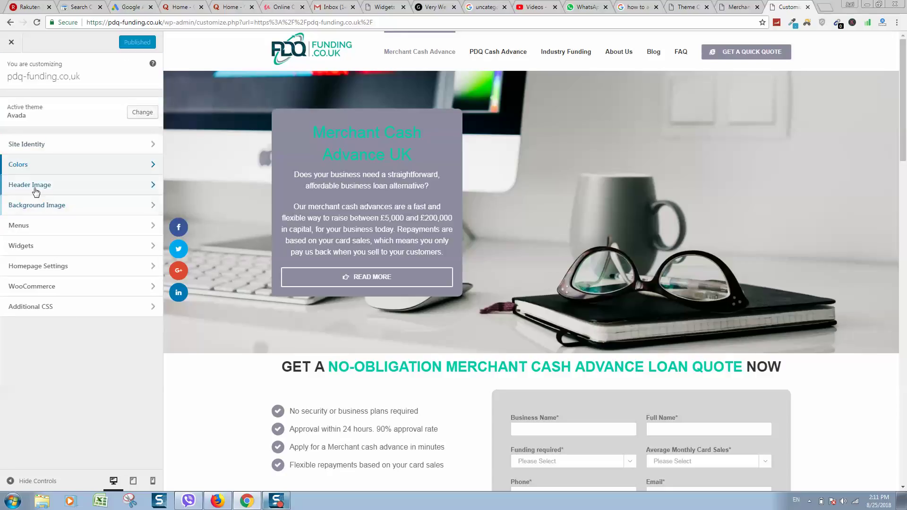
click(38, 191)
click(13, 70)
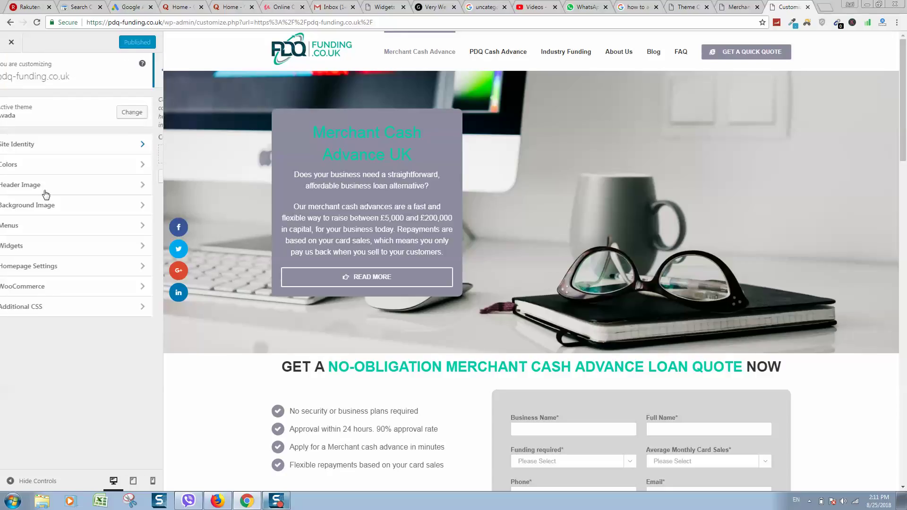
Browse Homepage Settings, WooCommerce and Additional CSS, then close the Customizer tab
click(76, 266)
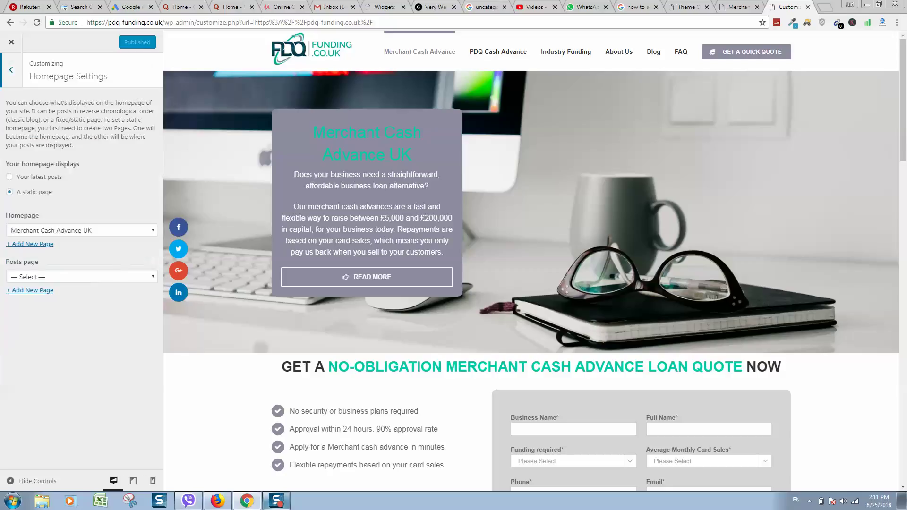
click(11, 70)
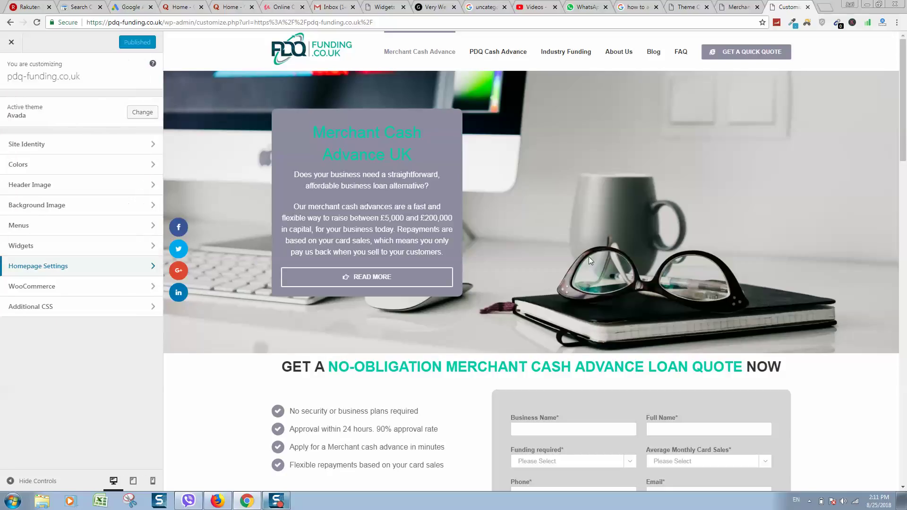
click(134, 289)
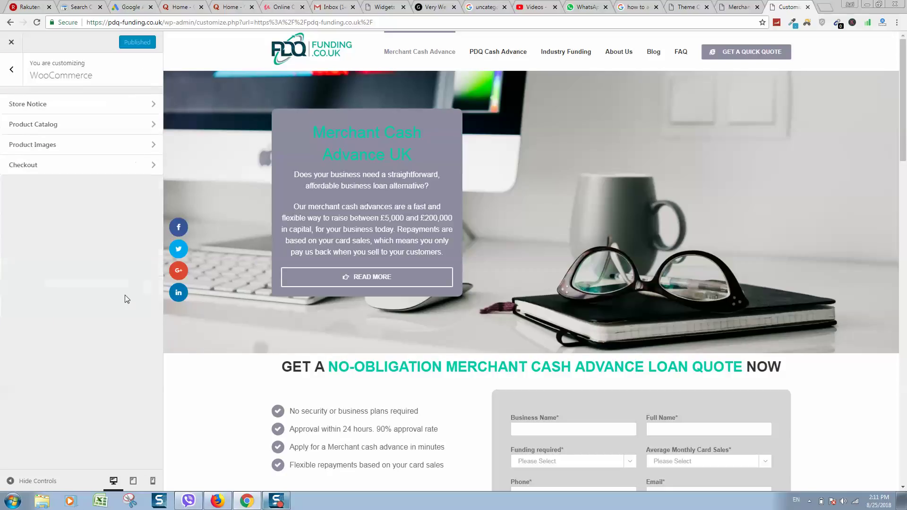
click(7, 70)
click(67, 308)
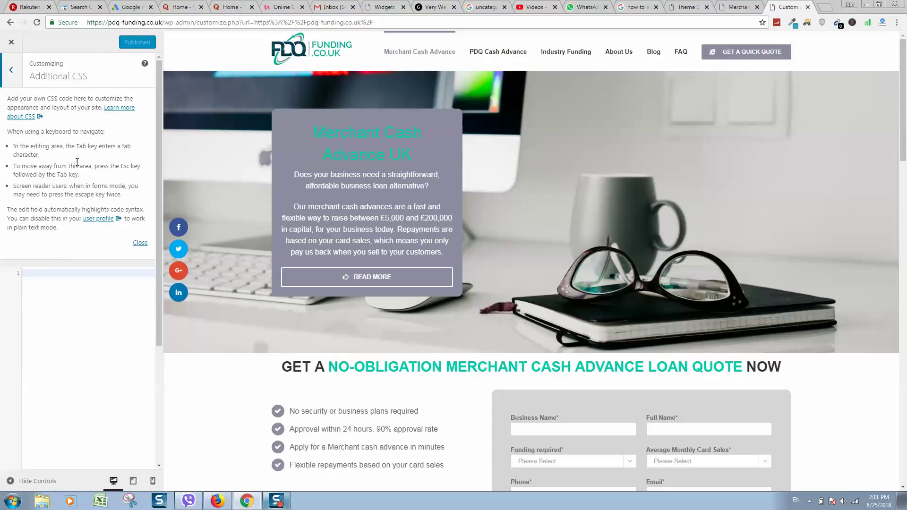
click(808, 7)
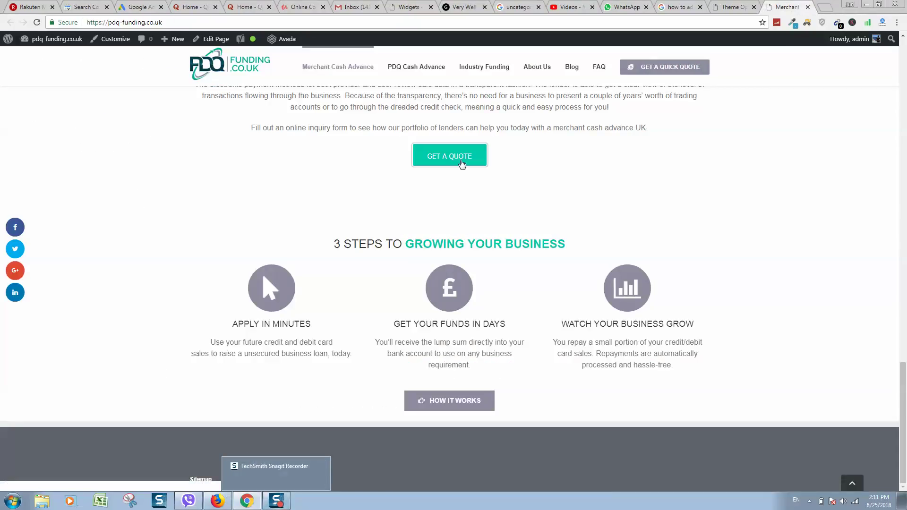
Copy the About Us page address, then return to Avada's Copyright Text setting
click(544, 68)
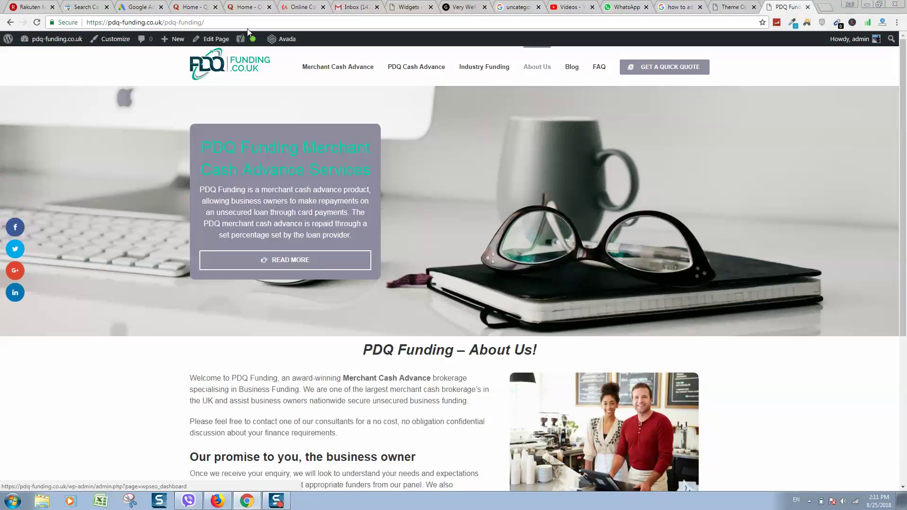
right_click(247, 22)
click(267, 55)
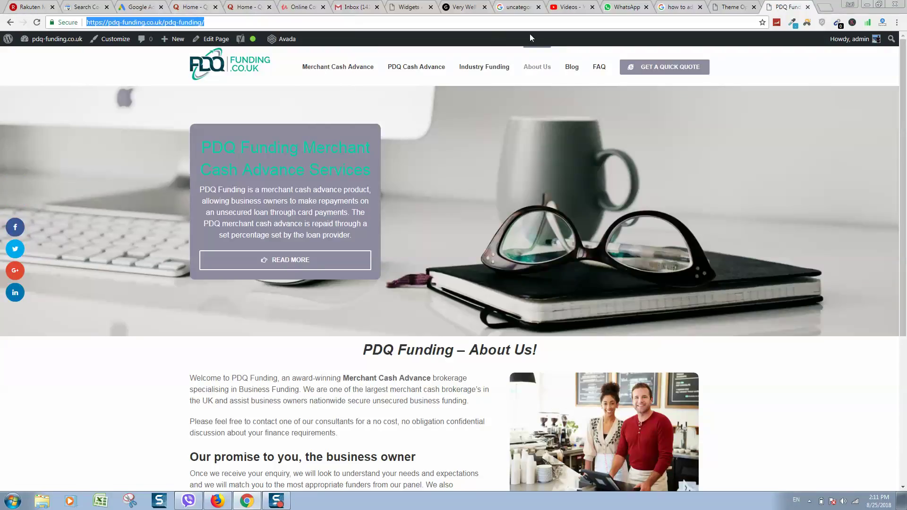
click(731, 7)
scroll(610, 368, down, 8)
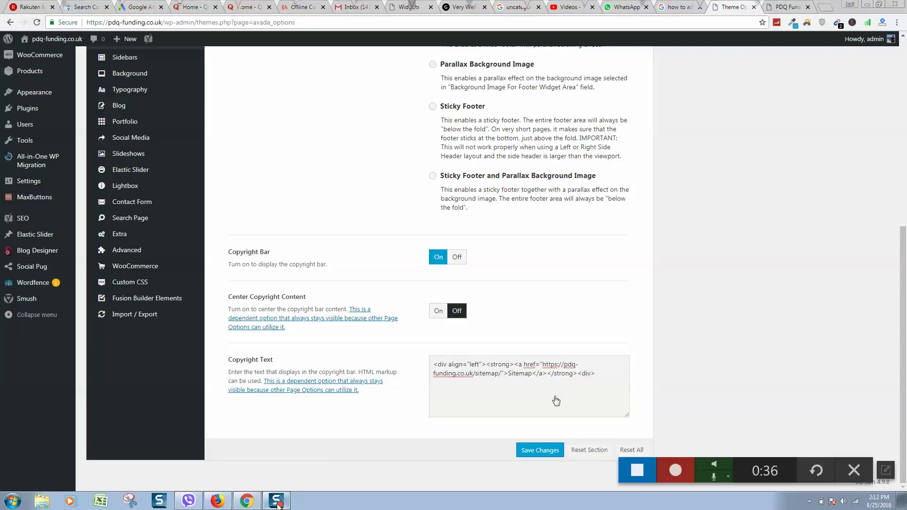
Paste the About Us link after Sitemap in Copyright Text, save, and open the live site
click(548, 374)
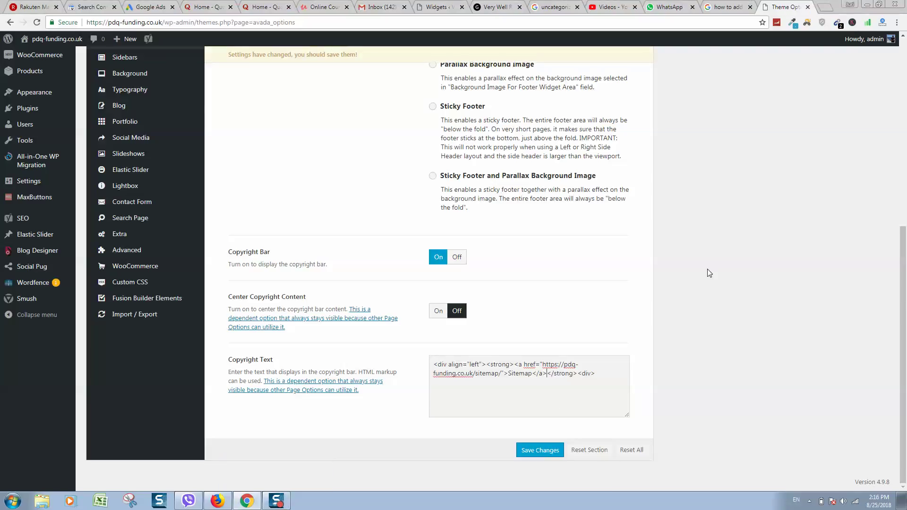
key(ctrl+v)
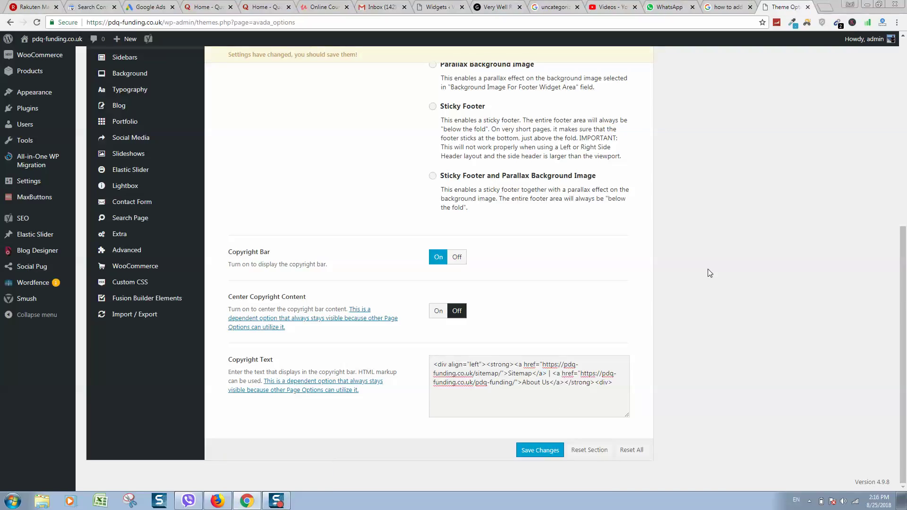
click(544, 452)
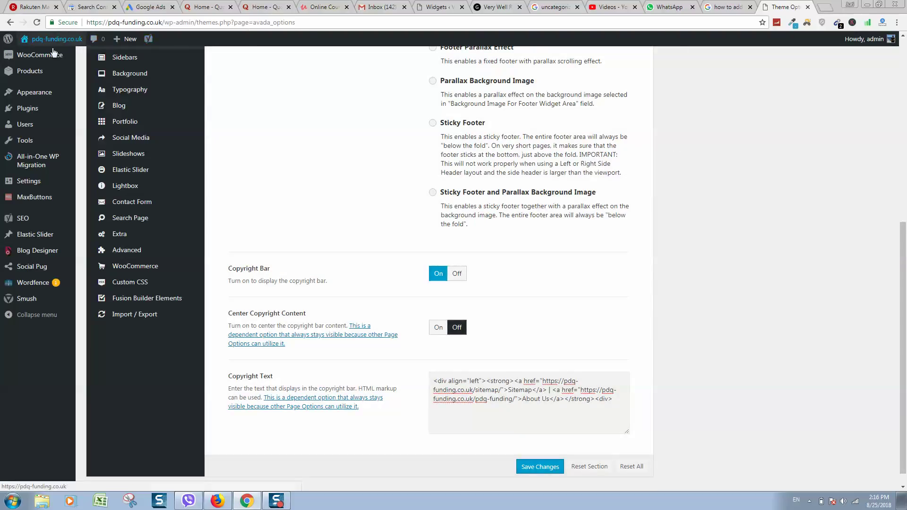
right_click(37, 54)
click(54, 58)
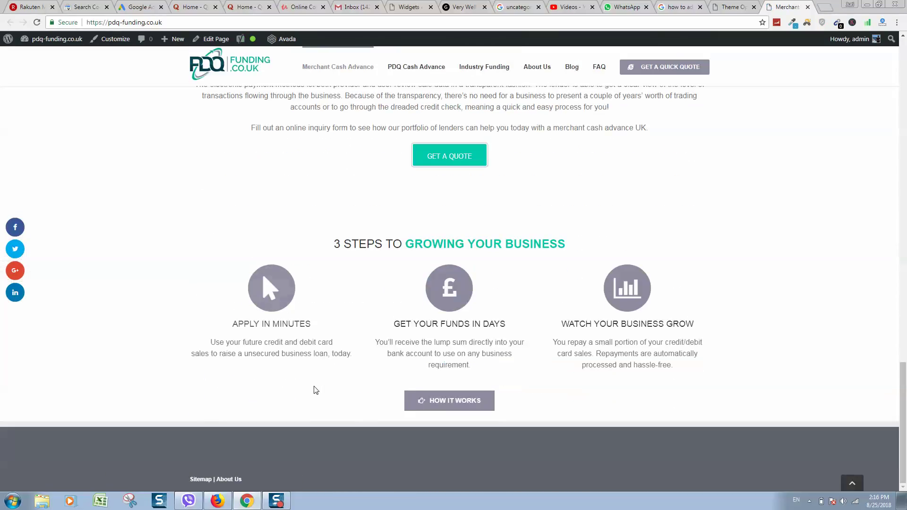
Check that the live homepage footer shows the Sitemap | About Us links
mouse_move(188, 501)
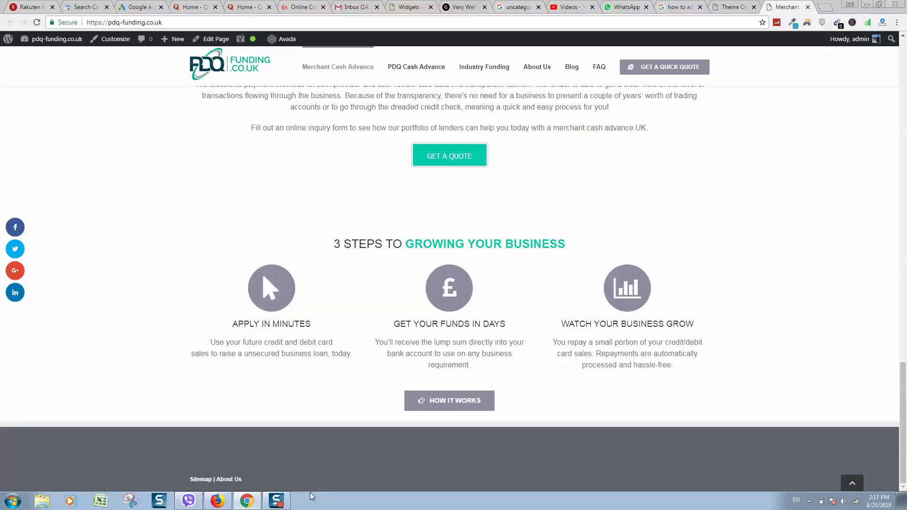
Close the Avada Theme Options tab and scroll the live homepage to its footer
click(730, 7)
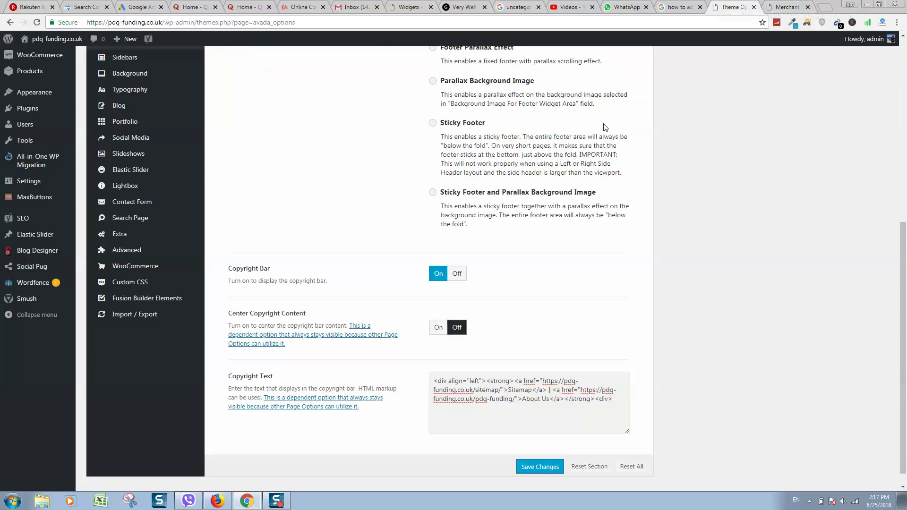
scroll(560, 430, down, 1)
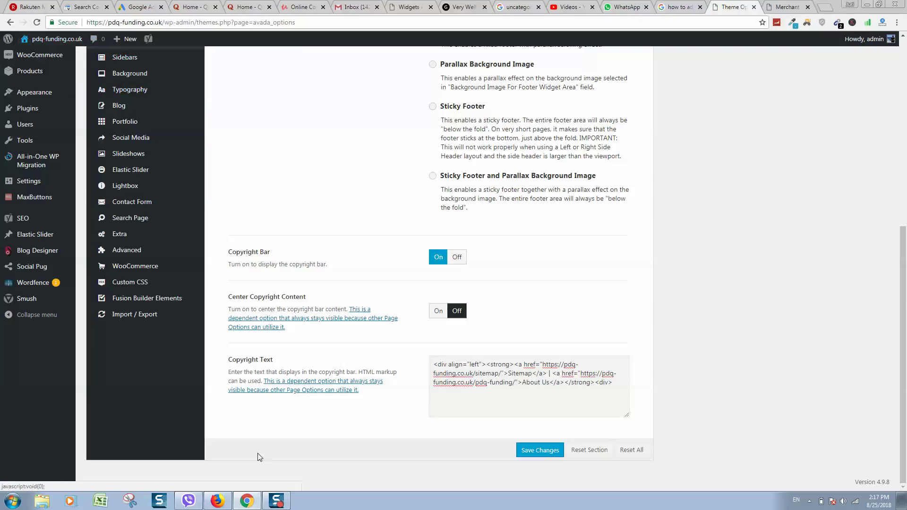
key(ctrl+w)
scroll(161, 287, down, 20)
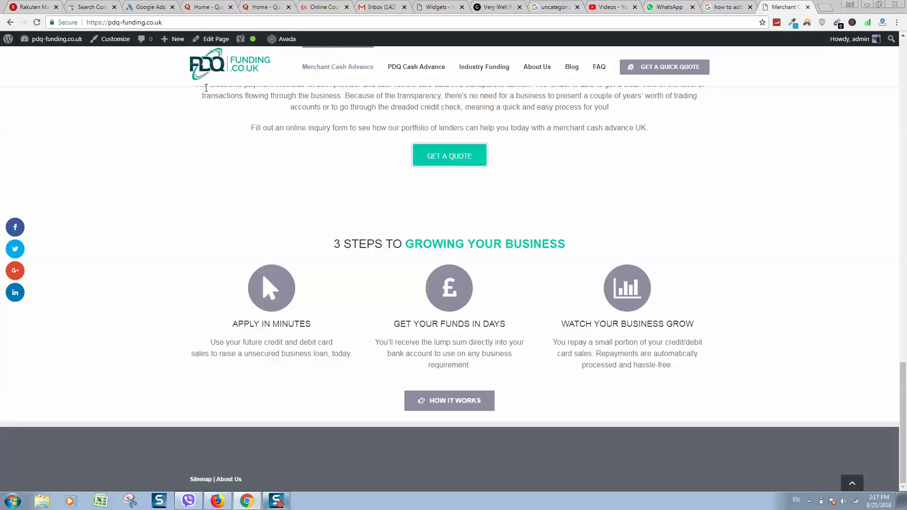
Set the homepage's Fusion Page Options Display Footer Widget Area to No and update the page
click(259, 63)
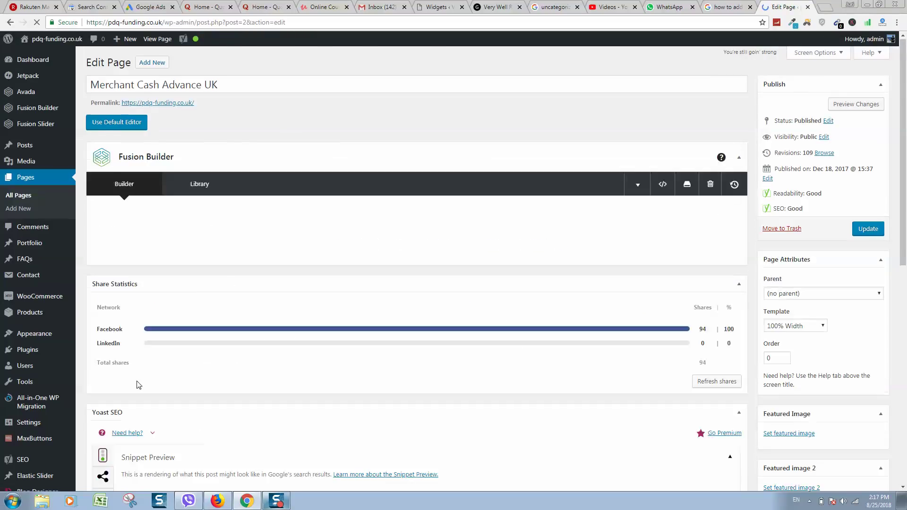
scroll(136, 386, down, 5)
scroll(136, 311, down, 20)
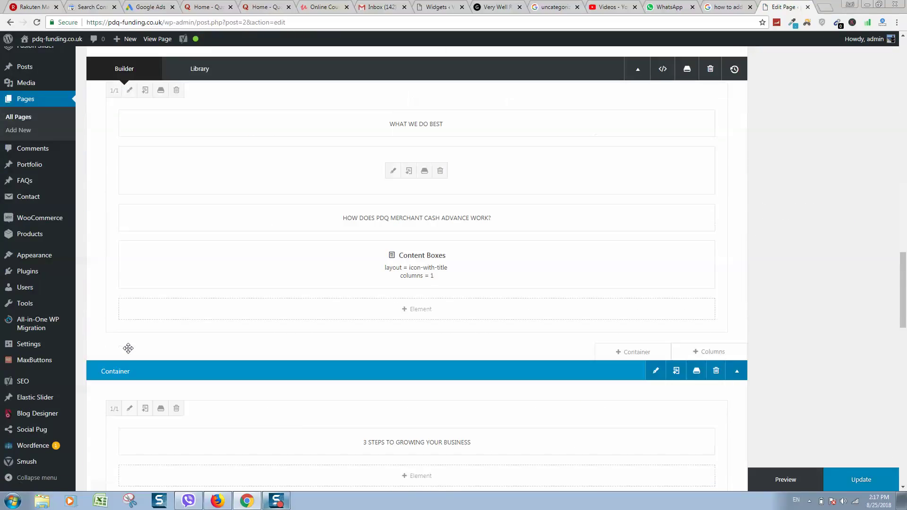
scroll(134, 344, down, 2)
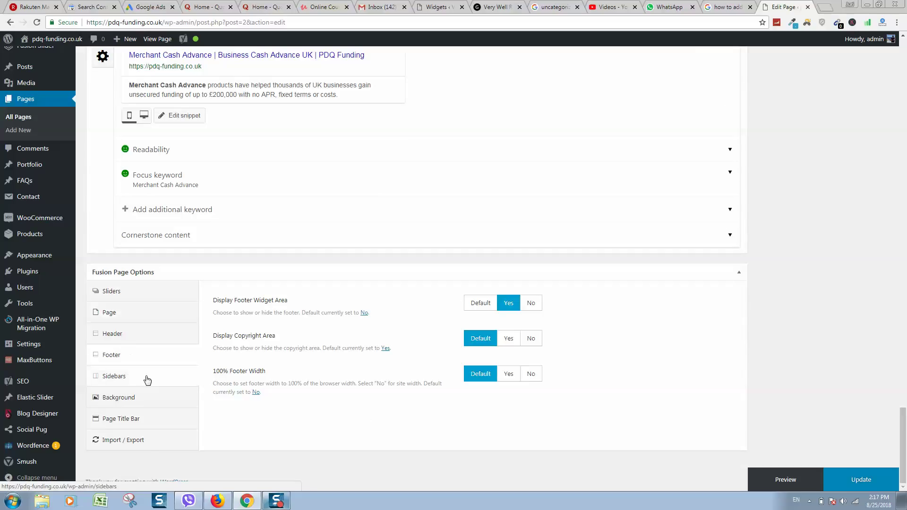
click(121, 360)
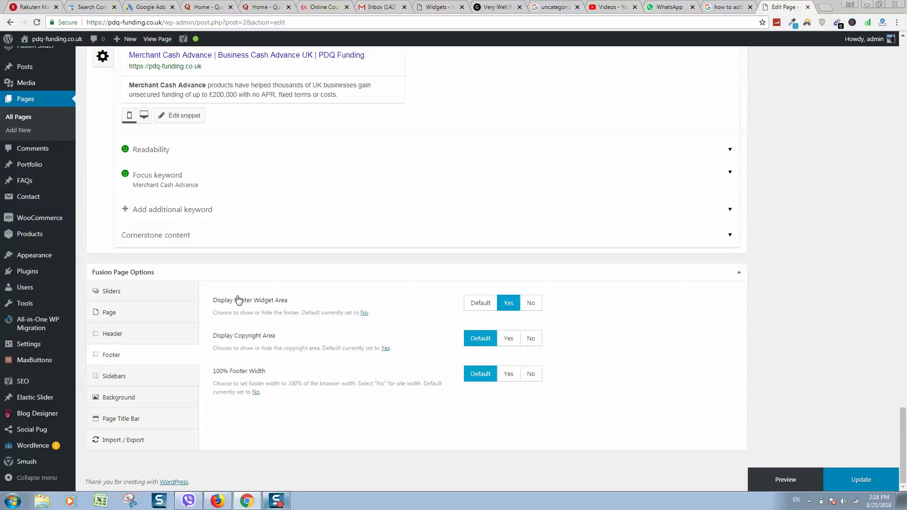
click(536, 306)
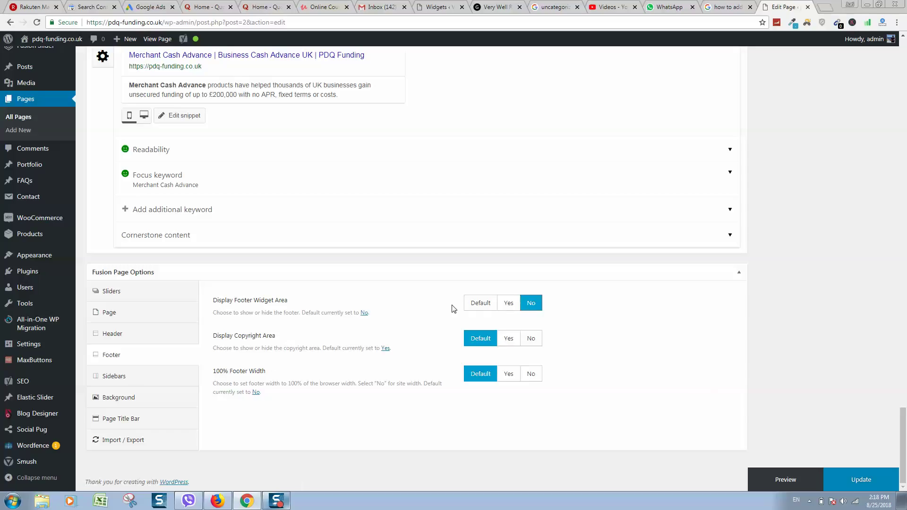
click(842, 480)
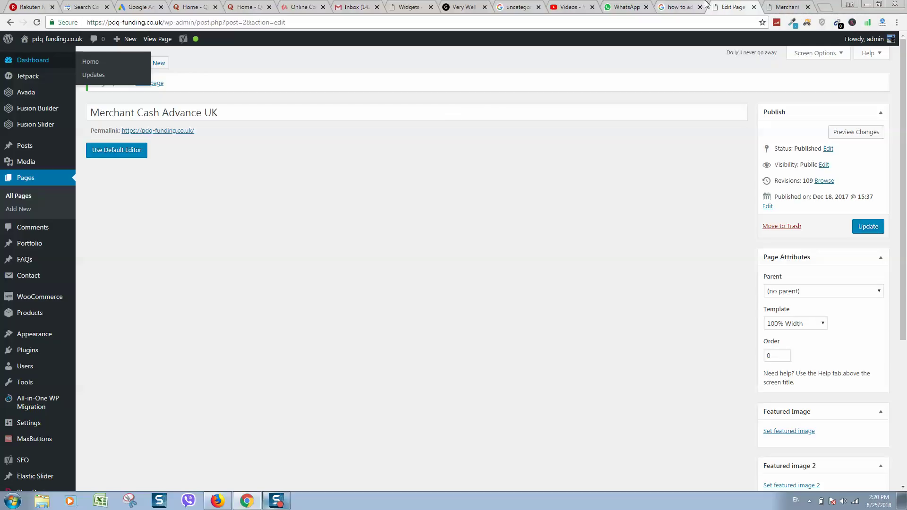
Return to the live homepage to confirm the footer widget area is gone
click(786, 8)
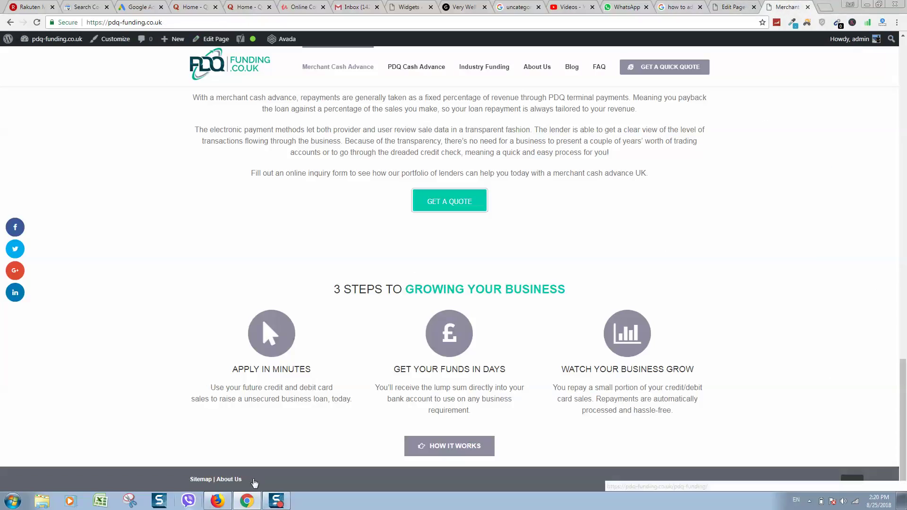